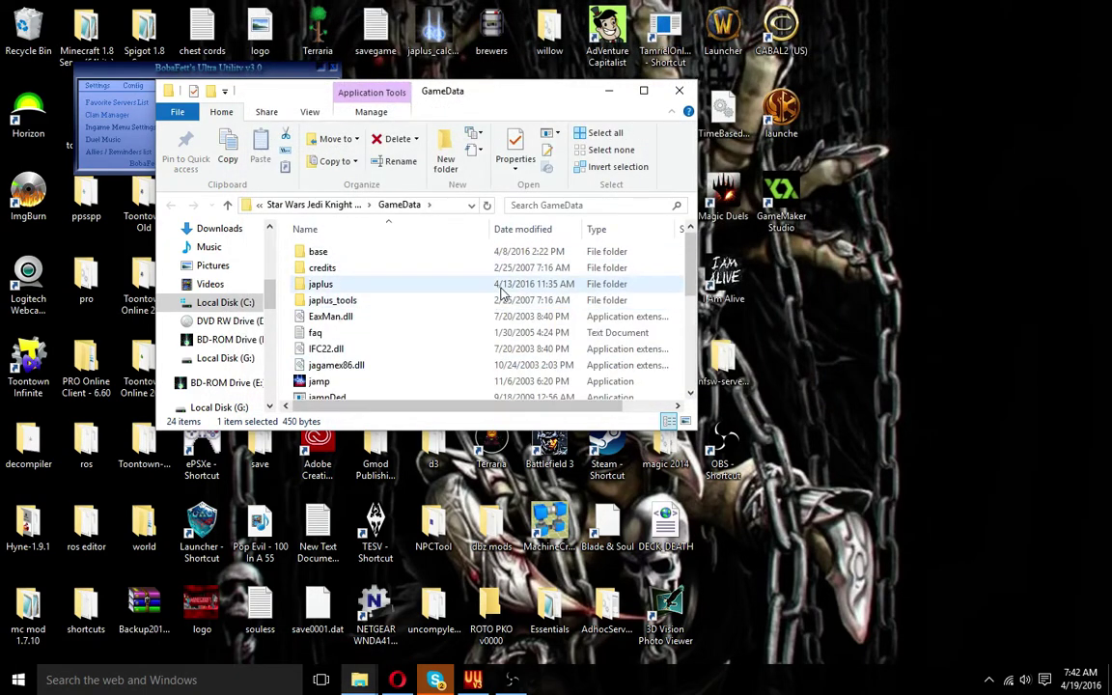
Open the server config file from the japlus folder in Notepad and mark the rcon password value
{"action": "double_click", "coordinate": [379, 286]}
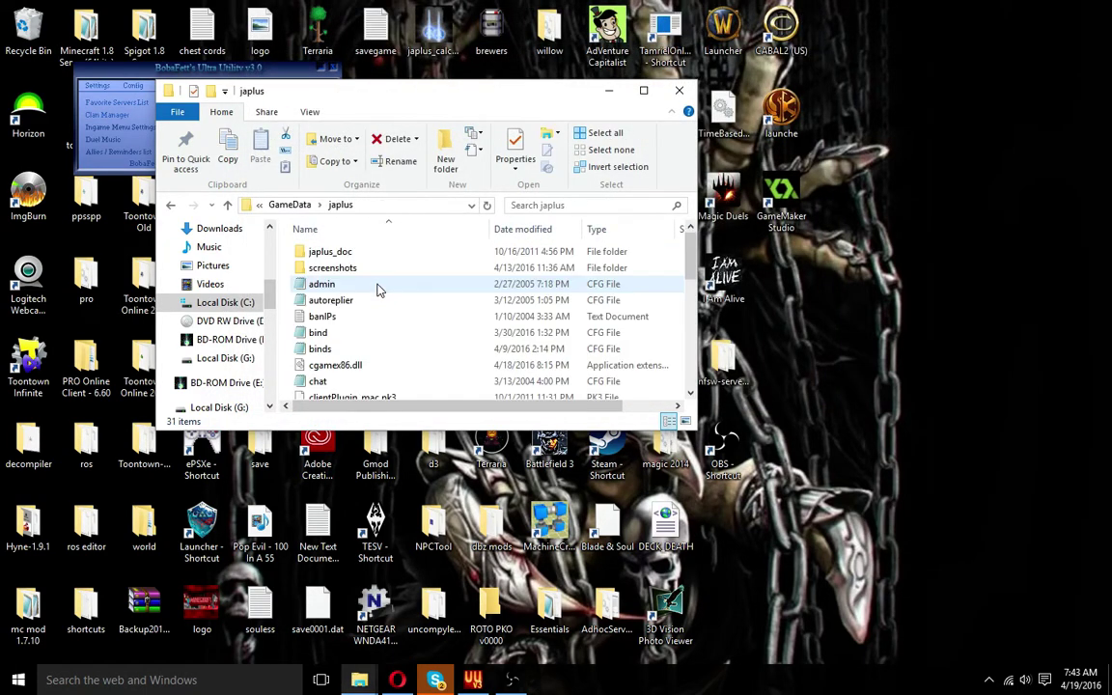
{"action": "scroll", "coordinate": [363, 239], "scroll_direction": "down", "scroll_amount": 7}
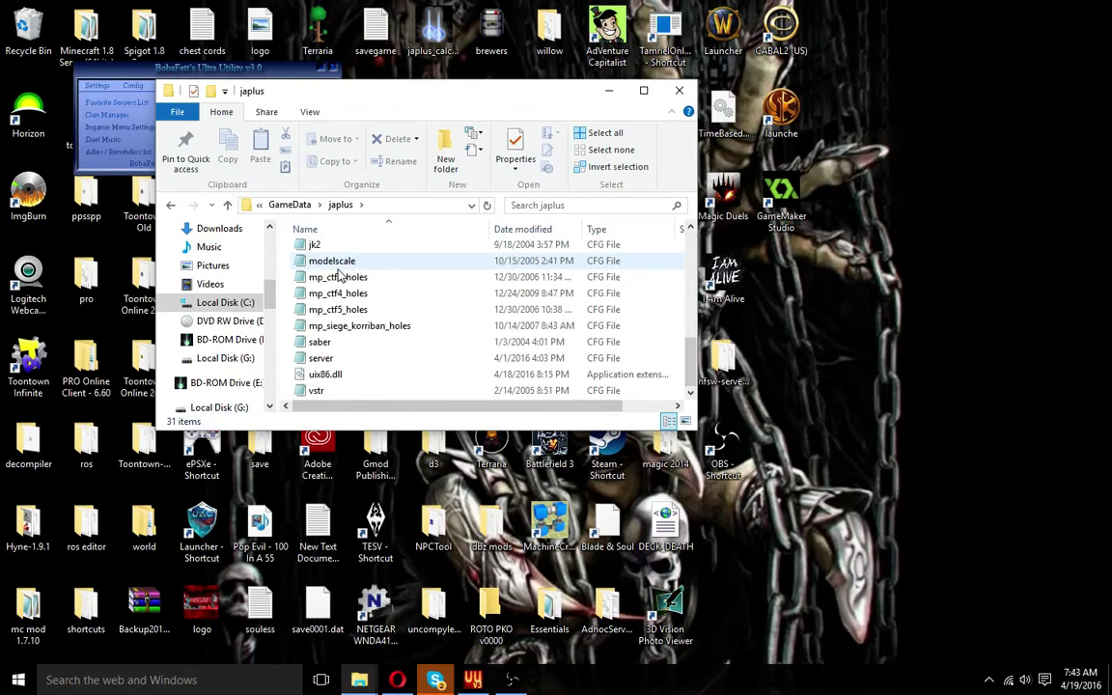
{"action": "double_click", "coordinate": [321, 359]}
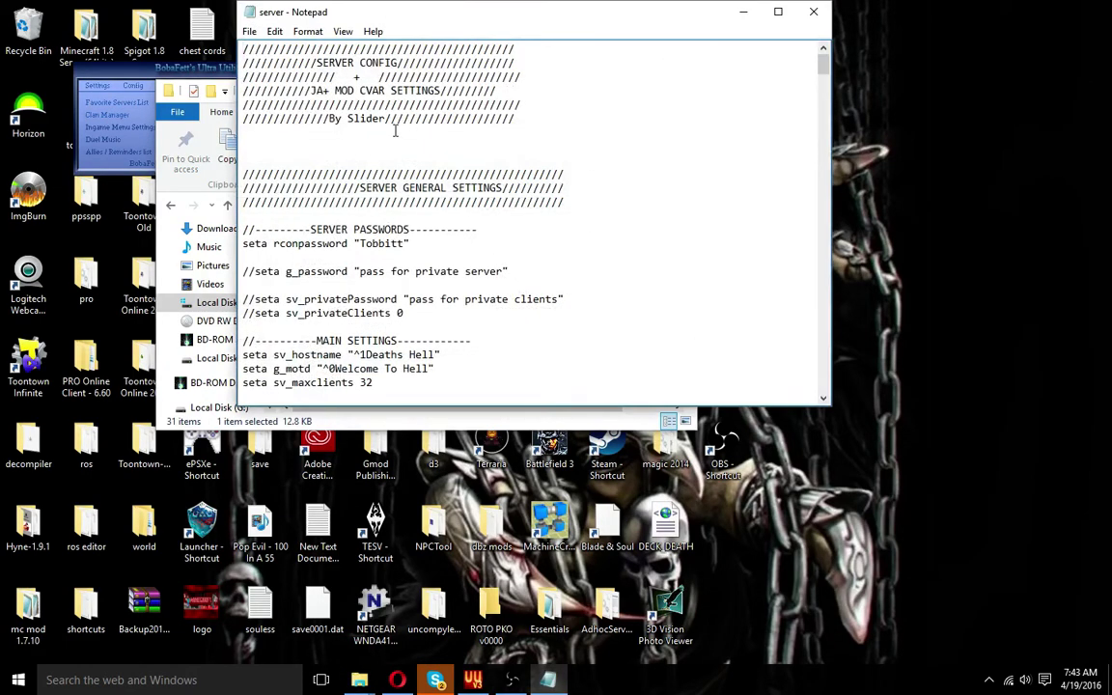
{"action": "double_click", "coordinate": [363, 244]}
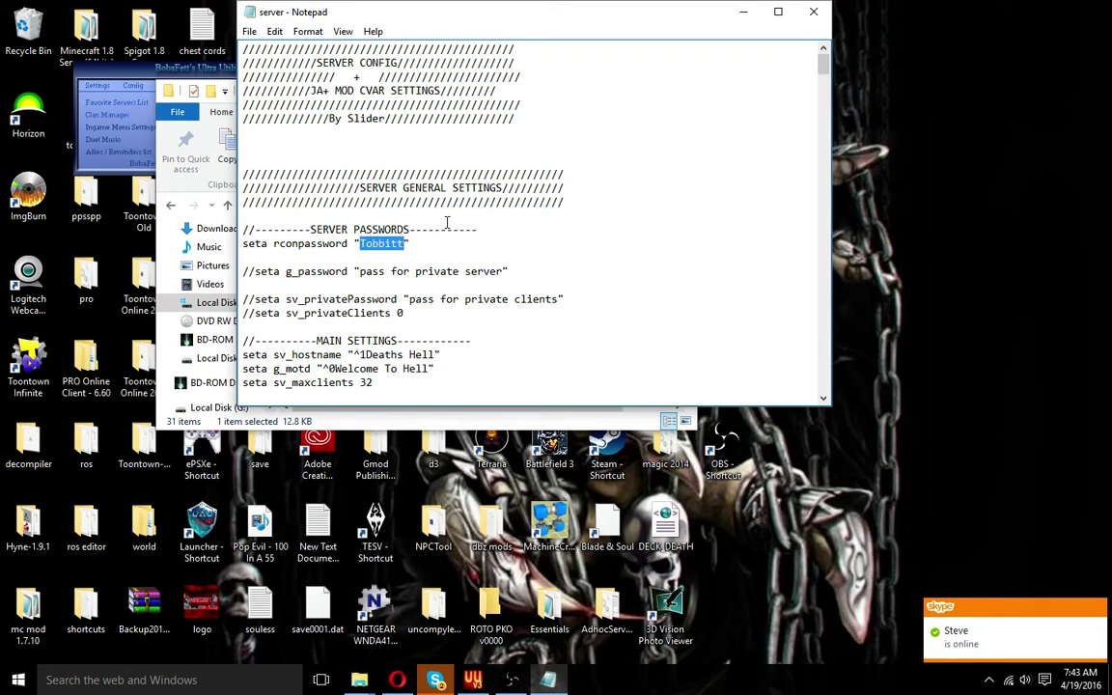
{"action": "left_click", "coordinate": [140, 69]}
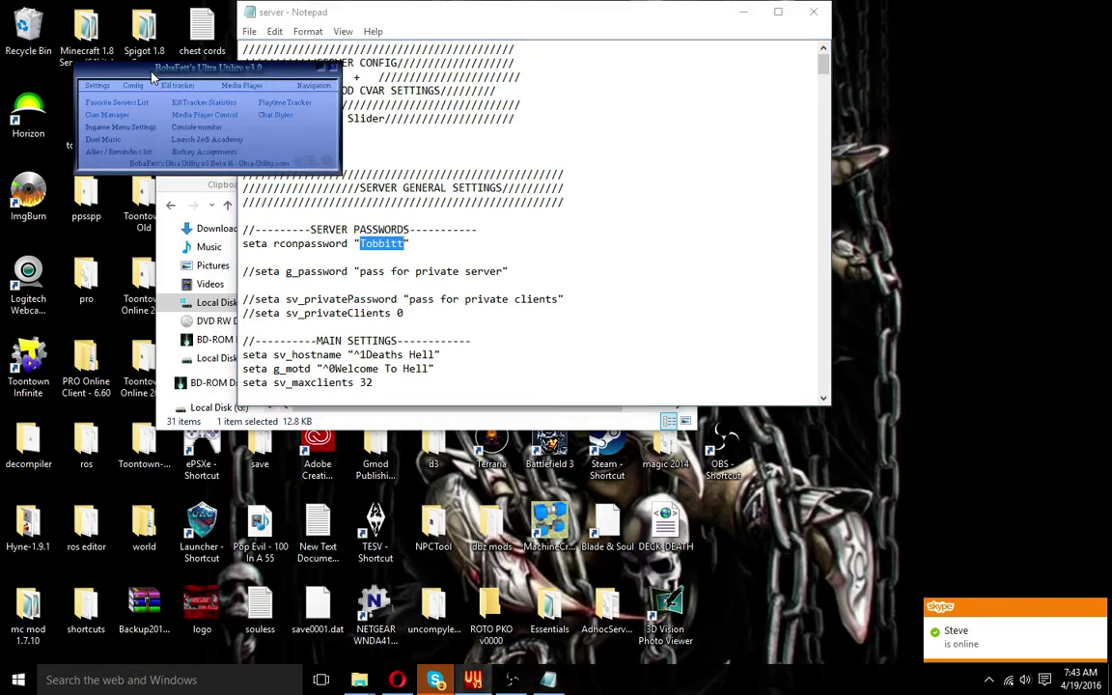
{"action": "left_click", "coordinate": [384, 19]}
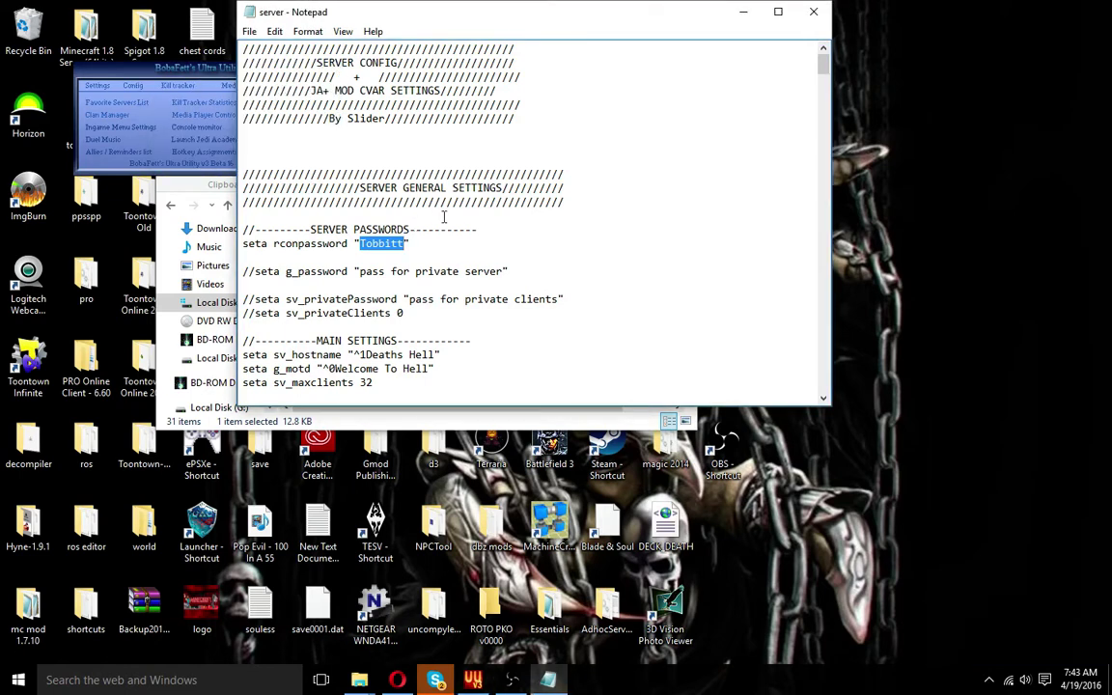
{"action": "scroll", "coordinate": [444, 216], "scroll_direction": "down", "scroll_amount": 4}
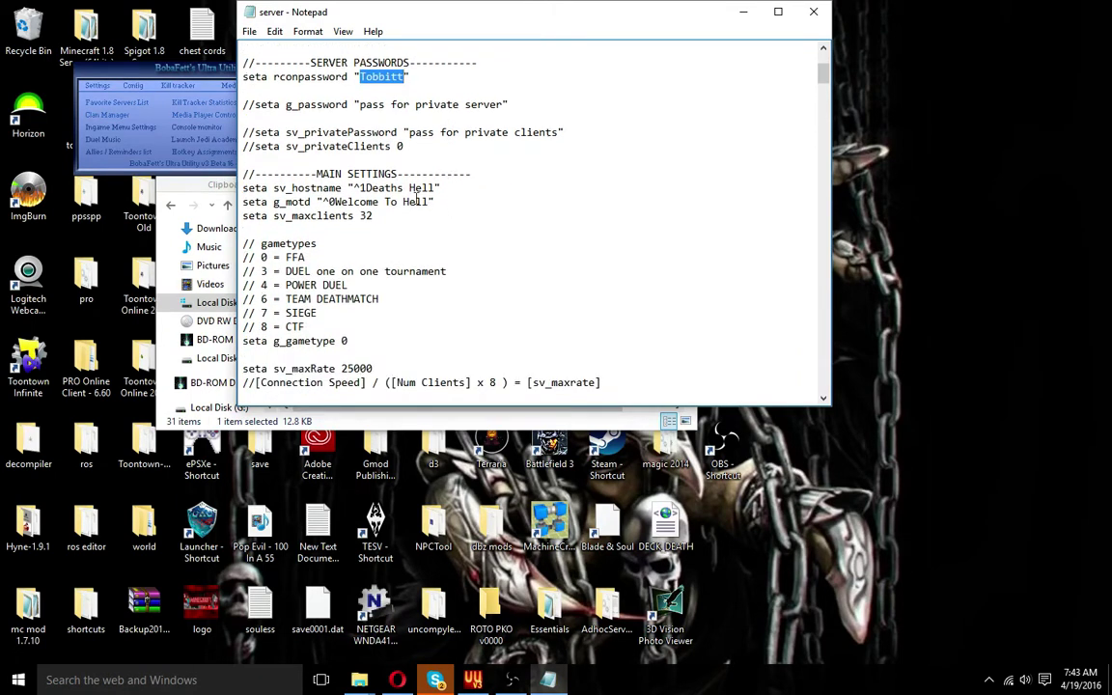
{"action": "left_click_drag", "start_coordinate": [354, 187], "coordinate": [435, 192]}
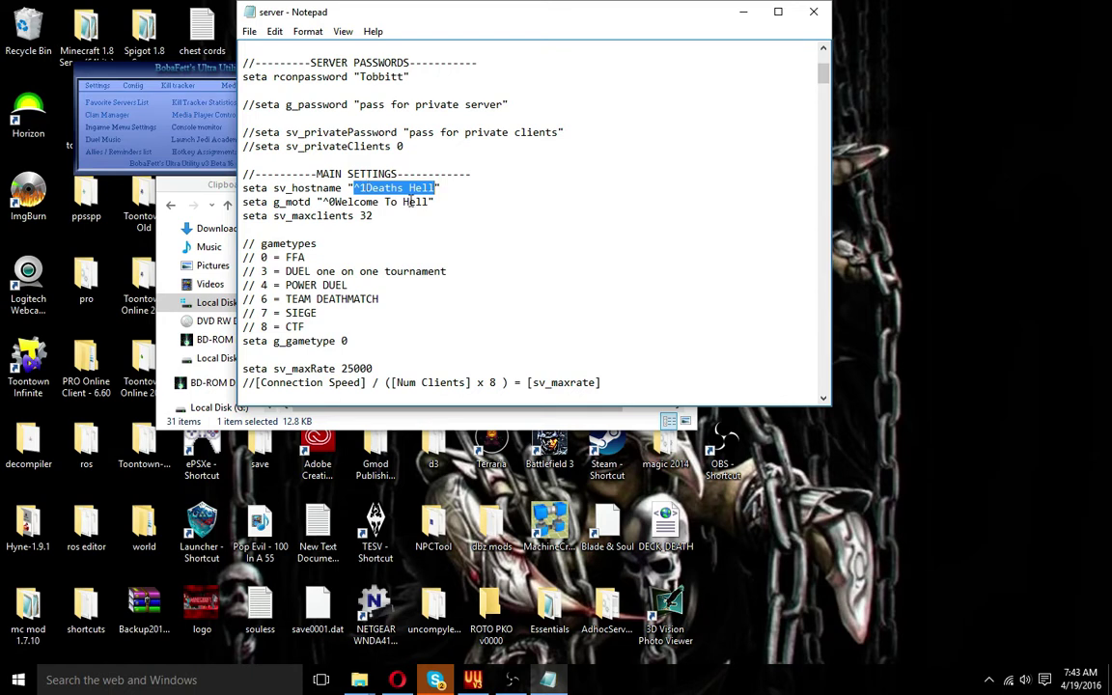
{"action": "left_click_drag", "start_coordinate": [329, 202], "coordinate": [431, 201]}
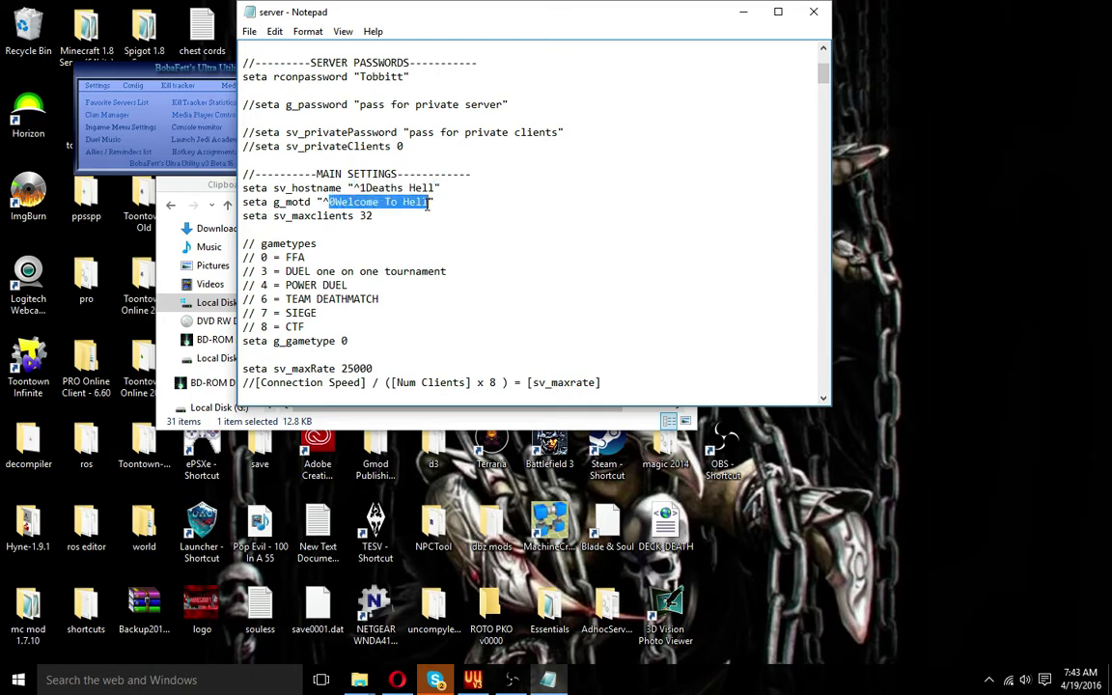
{"action": "scroll", "coordinate": [384, 217], "scroll_direction": "down", "scroll_amount": 1}
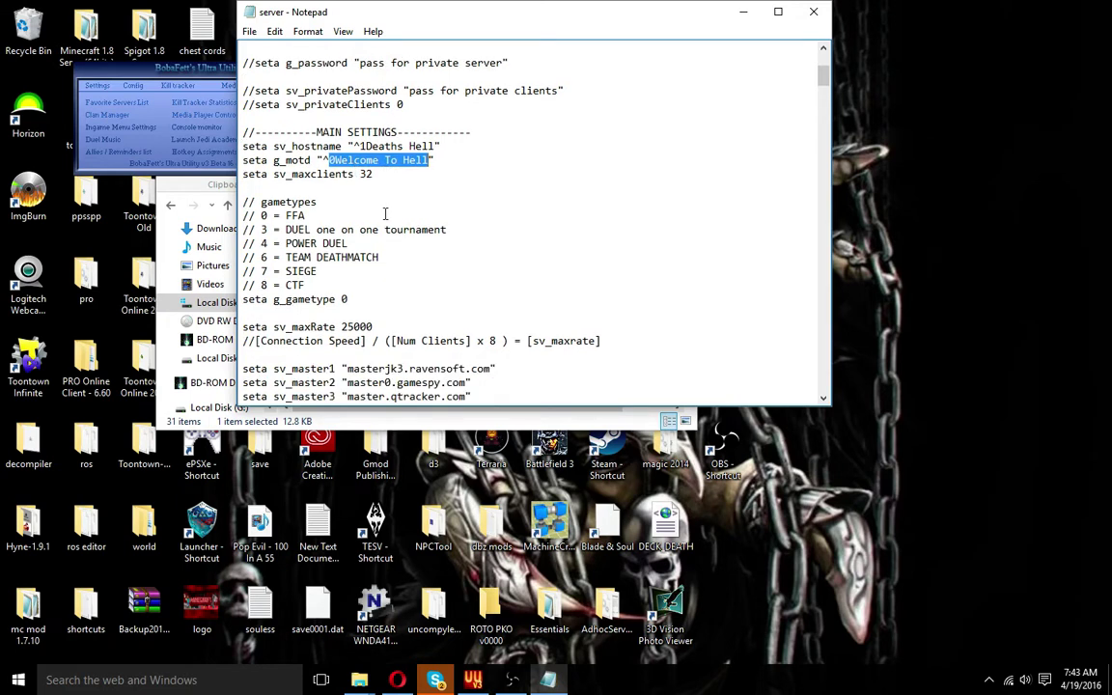
{"action": "left_click_drag", "start_coordinate": [373, 175], "coordinate": [357, 175]}
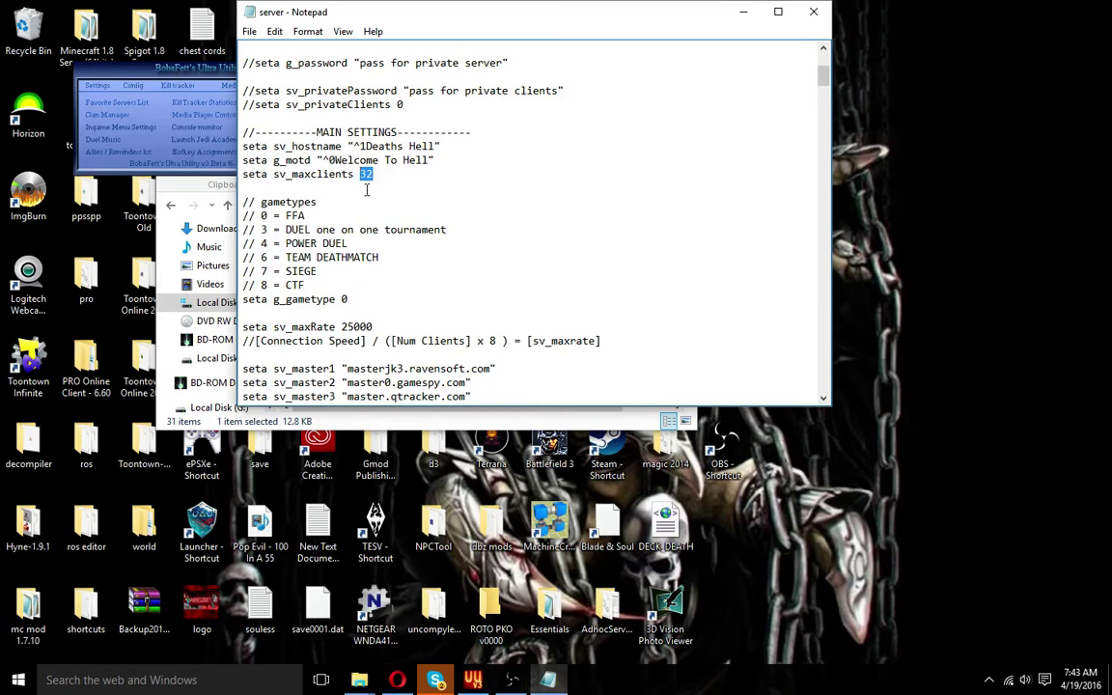
{"action": "left_click_drag", "start_coordinate": [277, 209], "coordinate": [350, 299]}
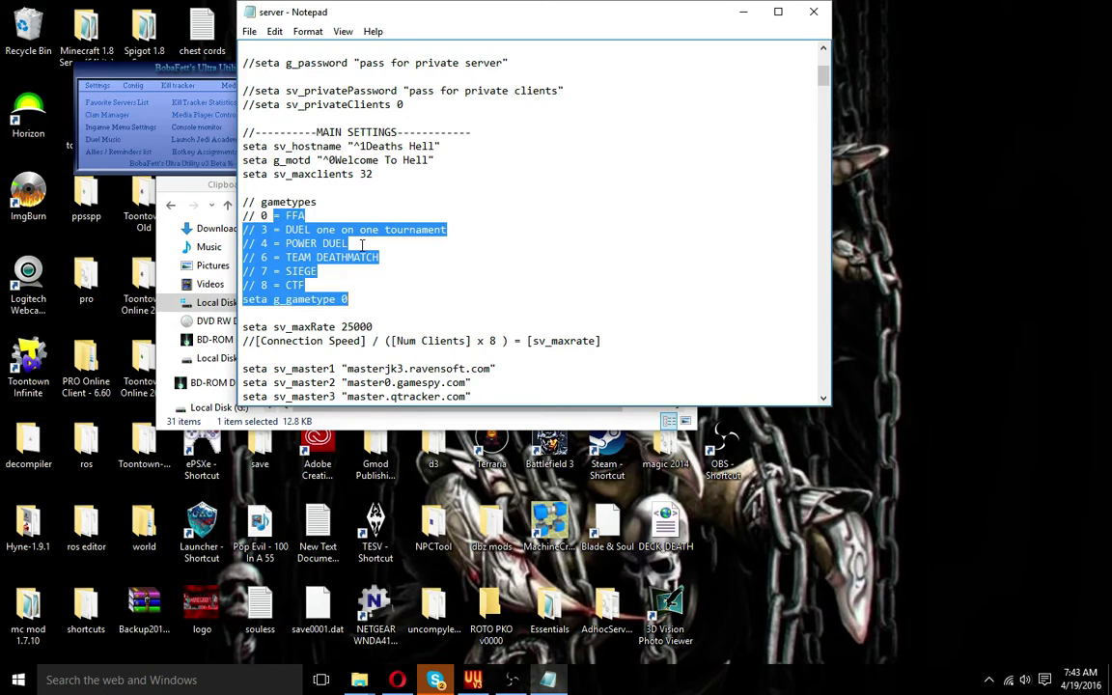
{"action": "scroll", "coordinate": [316, 210], "scroll_direction": "down", "scroll_amount": 3}
{"action": "left_click", "coordinate": [347, 175]}
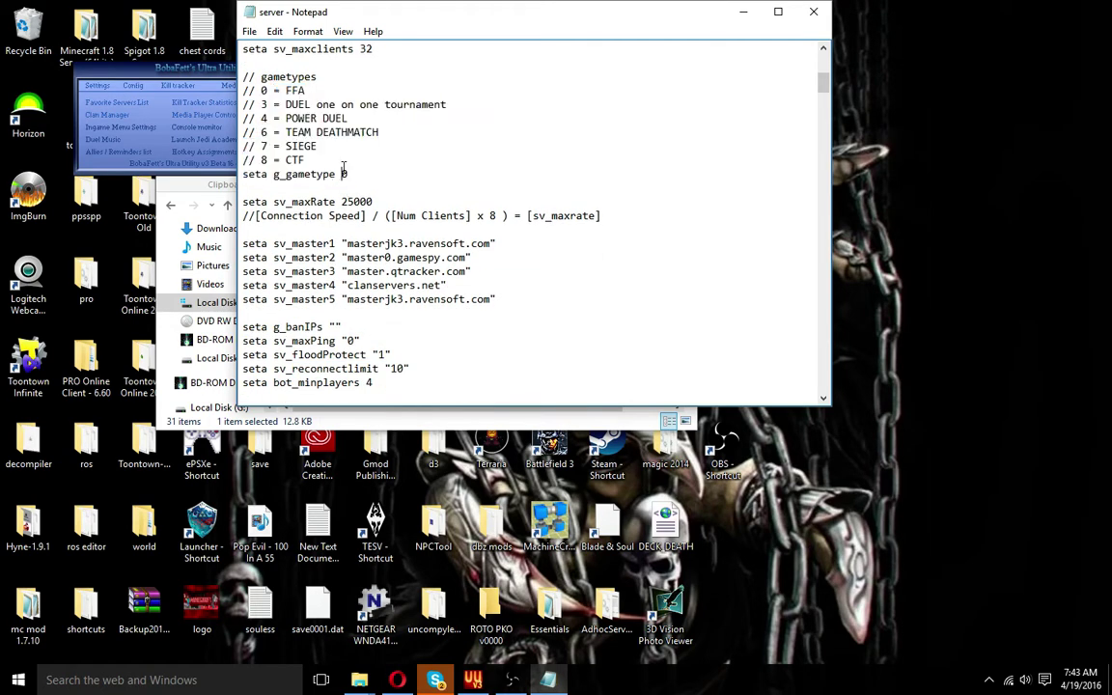
{"action": "scroll", "coordinate": [347, 181], "scroll_direction": "down", "scroll_amount": 3}
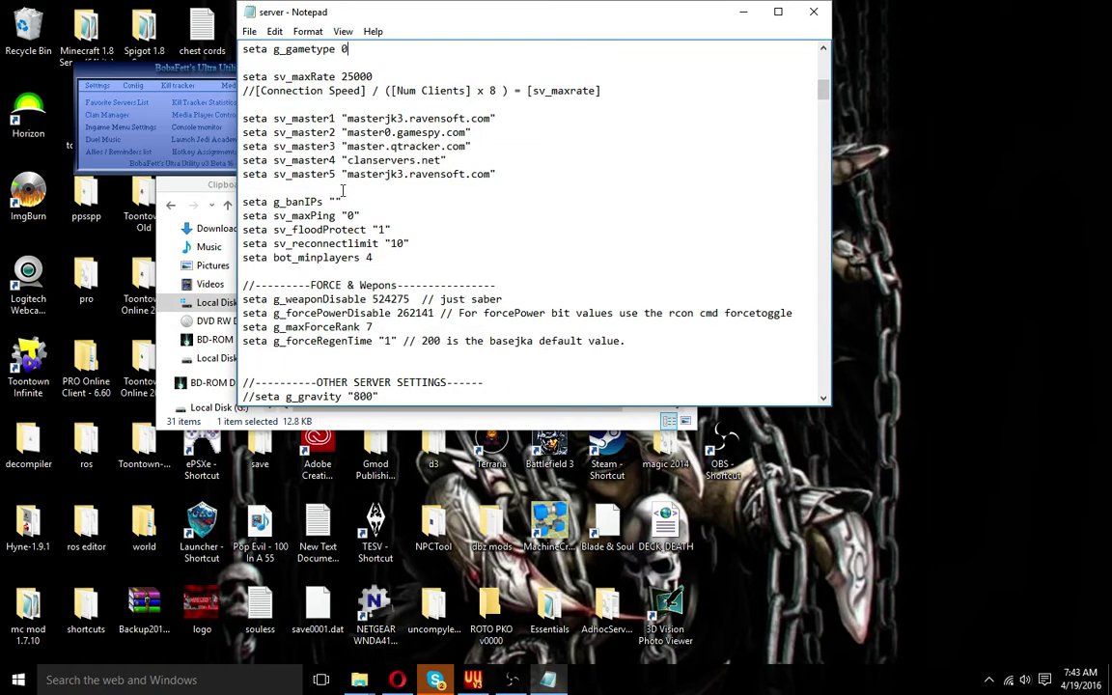
{"action": "scroll", "coordinate": [342, 189], "scroll_direction": "down", "scroll_amount": 1}
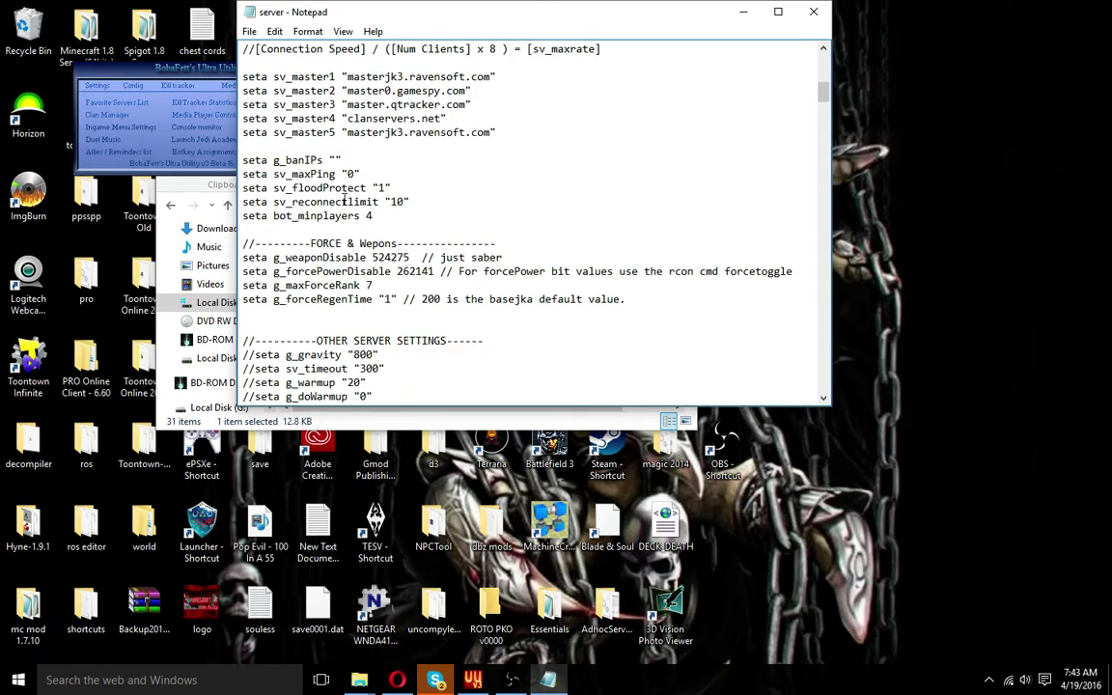
{"action": "scroll", "coordinate": [344, 201], "scroll_direction": "down", "scroll_amount": 1}
{"action": "left_click_drag", "start_coordinate": [361, 174], "coordinate": [411, 175]}
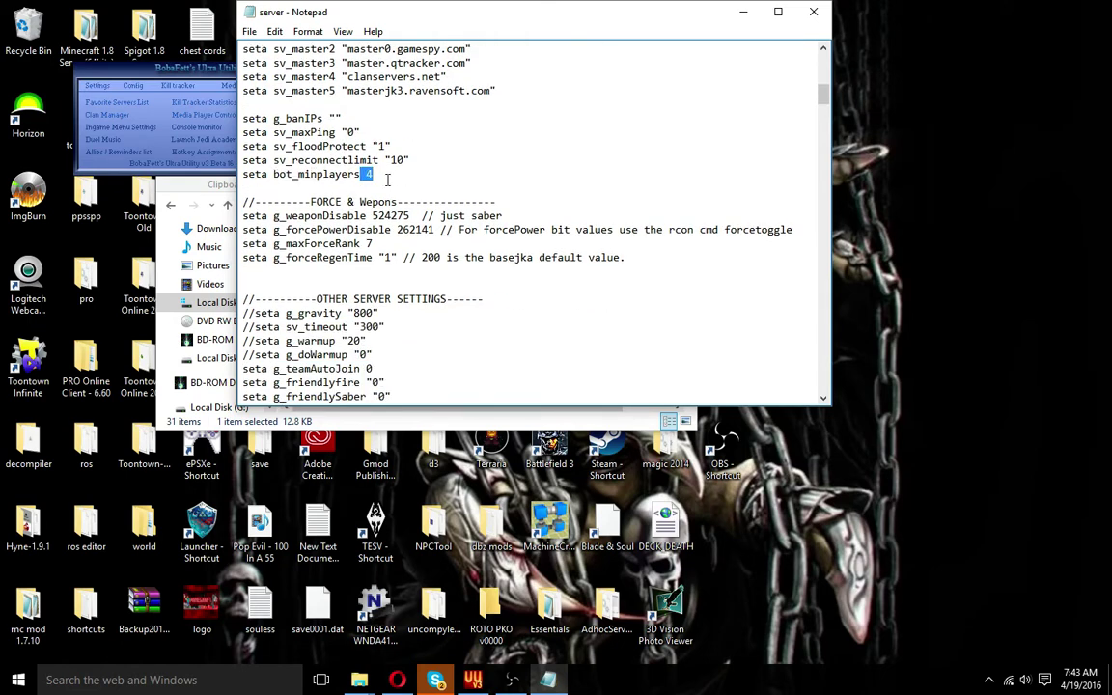
{"action": "scroll", "coordinate": [385, 179], "scroll_direction": "down", "scroll_amount": 3}
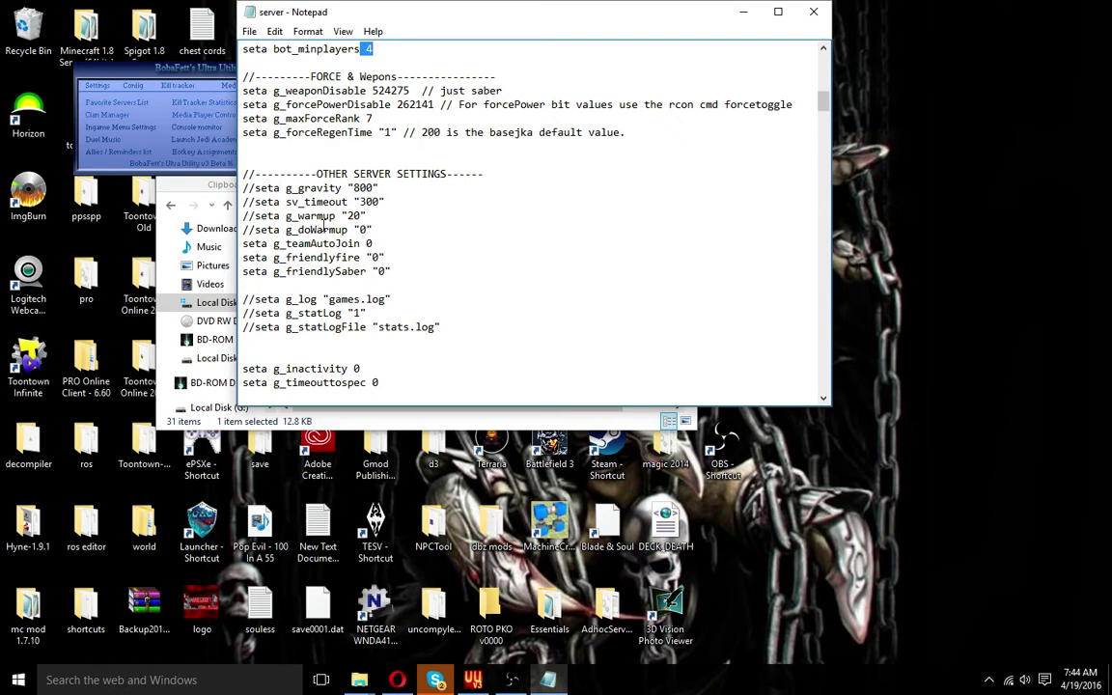
{"action": "scroll", "coordinate": [324, 229], "scroll_direction": "down", "scroll_amount": 1}
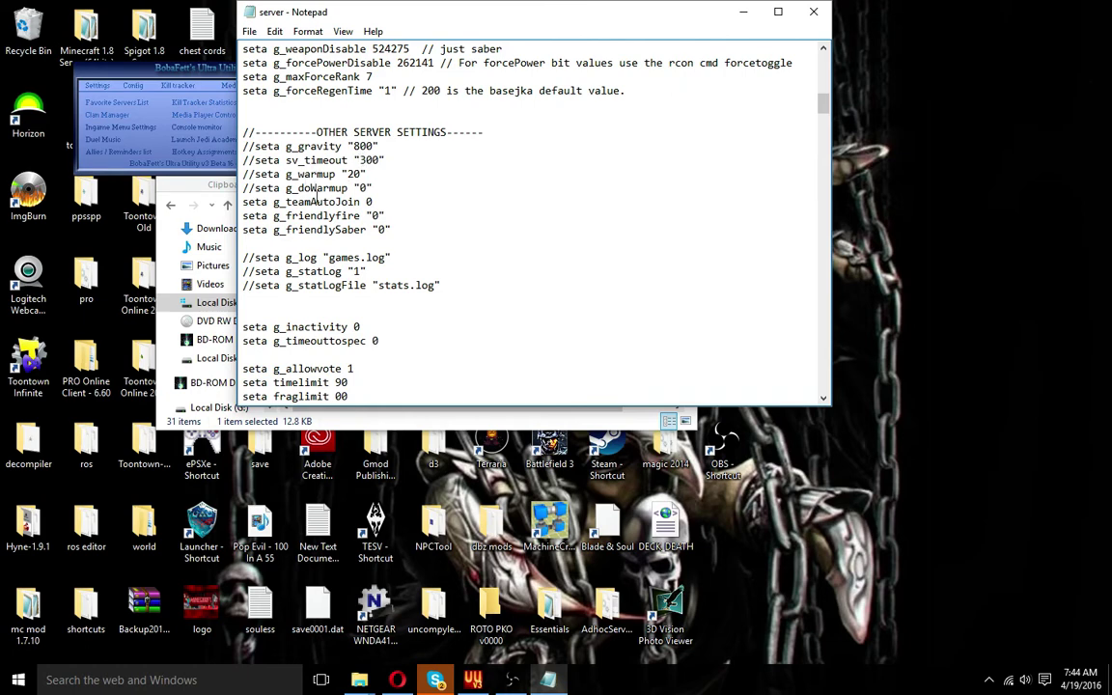
{"action": "scroll", "coordinate": [314, 200], "scroll_direction": "down", "scroll_amount": 4}
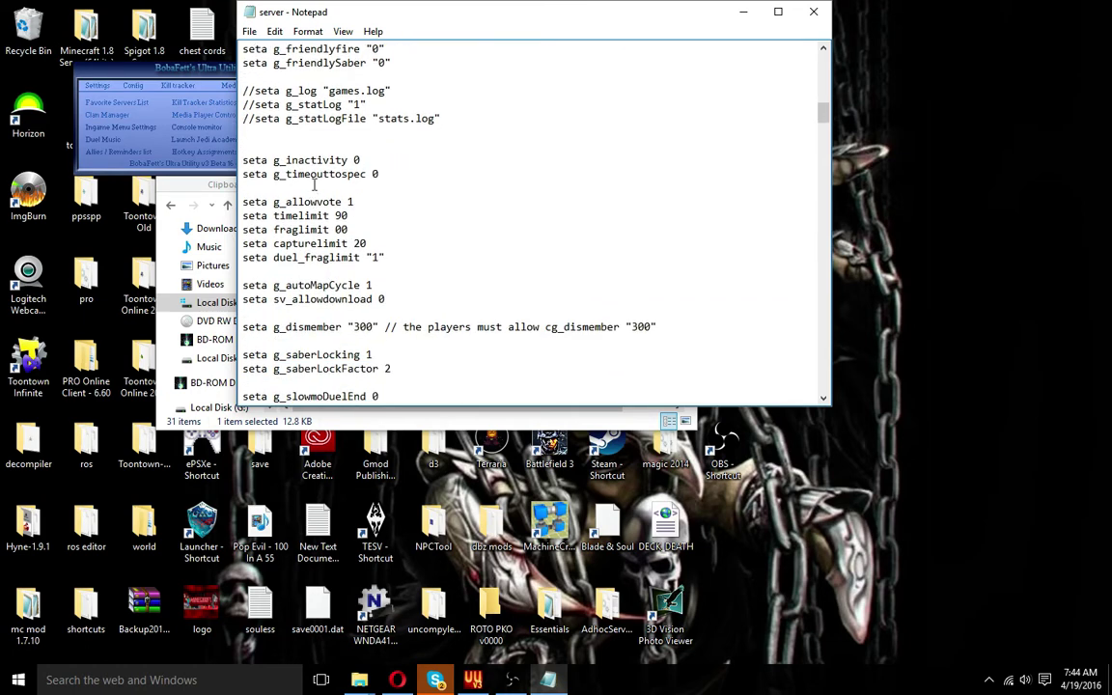
{"action": "scroll", "coordinate": [314, 183], "scroll_direction": "down", "scroll_amount": 1}
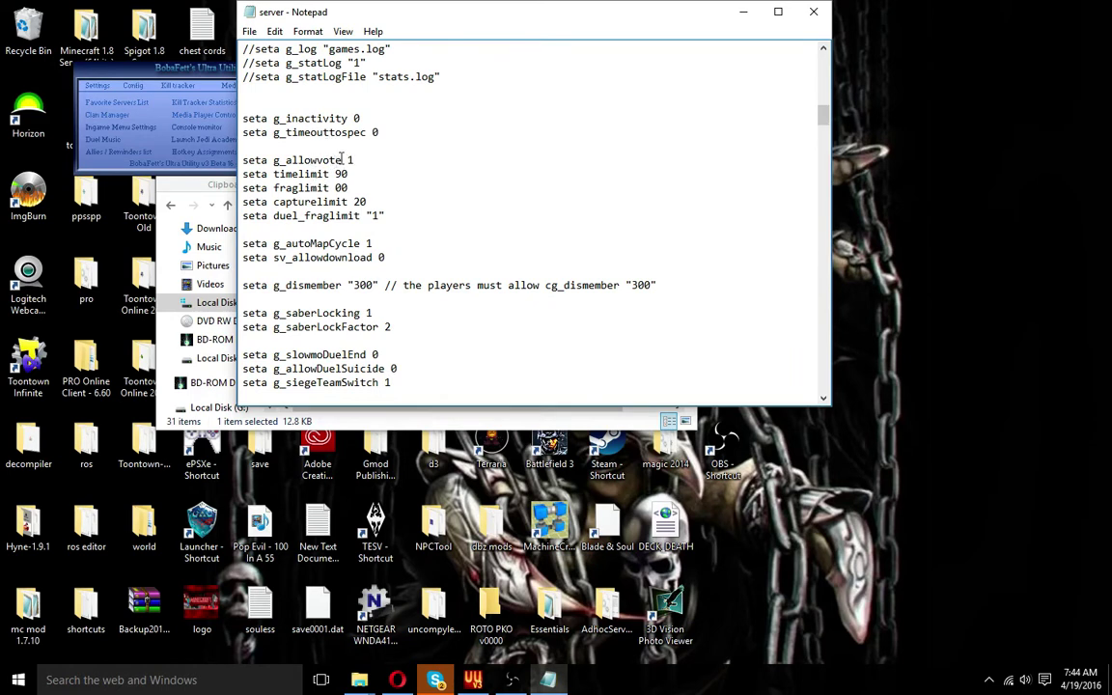
Mark the g_allowvote value 1, the fraglimit line and the timelimit value 90
{"action": "left_click_drag", "start_coordinate": [343, 160], "coordinate": [388, 162]}
{"action": "left_click_drag", "start_coordinate": [347, 161], "coordinate": [377, 161]}
{"action": "left_click", "coordinate": [241, 188]}
{"action": "left_click_drag", "start_coordinate": [241, 187], "coordinate": [380, 187]}
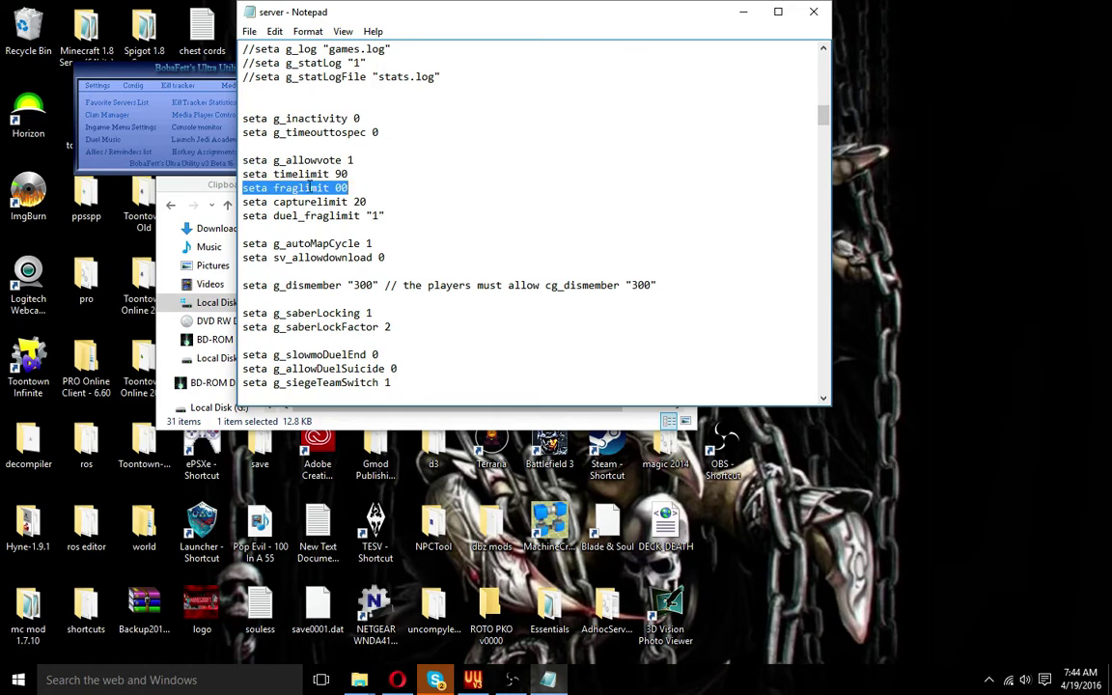
{"action": "left_click_drag", "start_coordinate": [311, 174], "coordinate": [359, 173]}
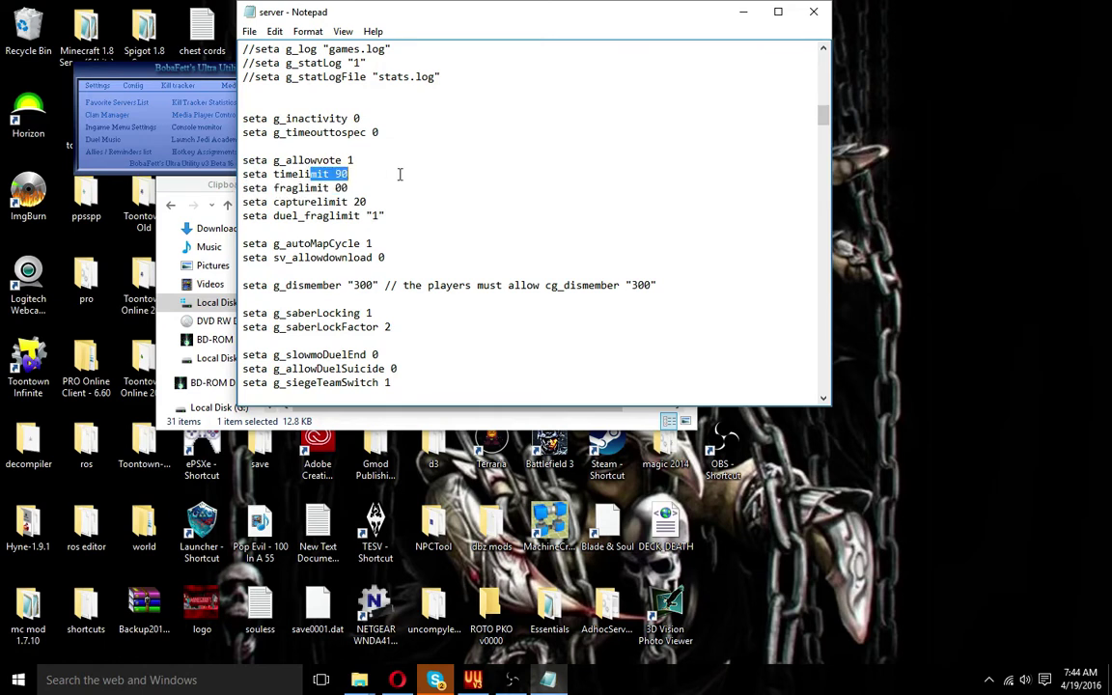
Scroll server.cfg down to the JA+ ADMIN SETTINGS block
{"action": "scroll", "coordinate": [372, 196], "scroll_direction": "down", "scroll_amount": 1}
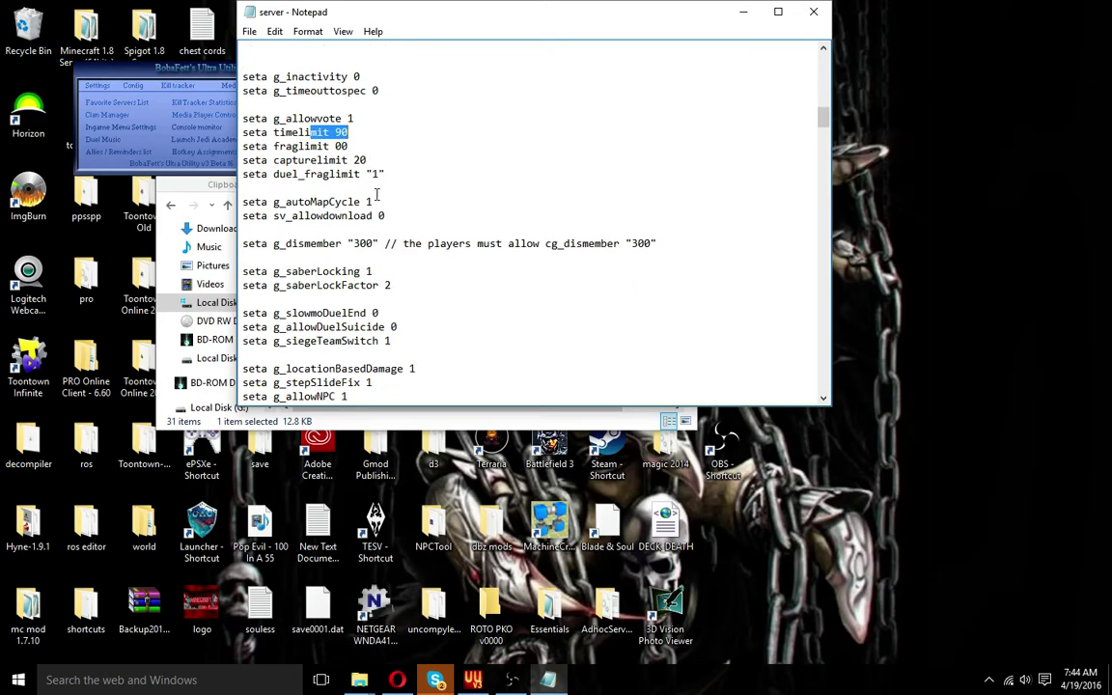
{"action": "scroll", "coordinate": [377, 196], "scroll_direction": "down", "scroll_amount": 1}
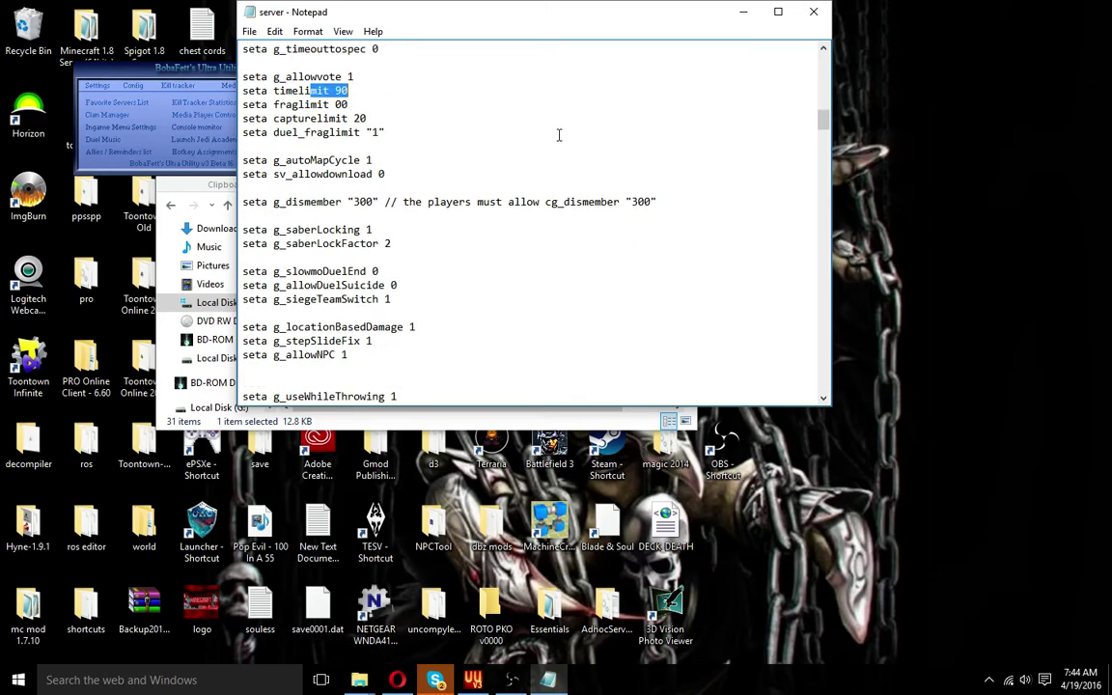
{"action": "scroll", "coordinate": [558, 135], "scroll_direction": "down", "scroll_amount": 5}
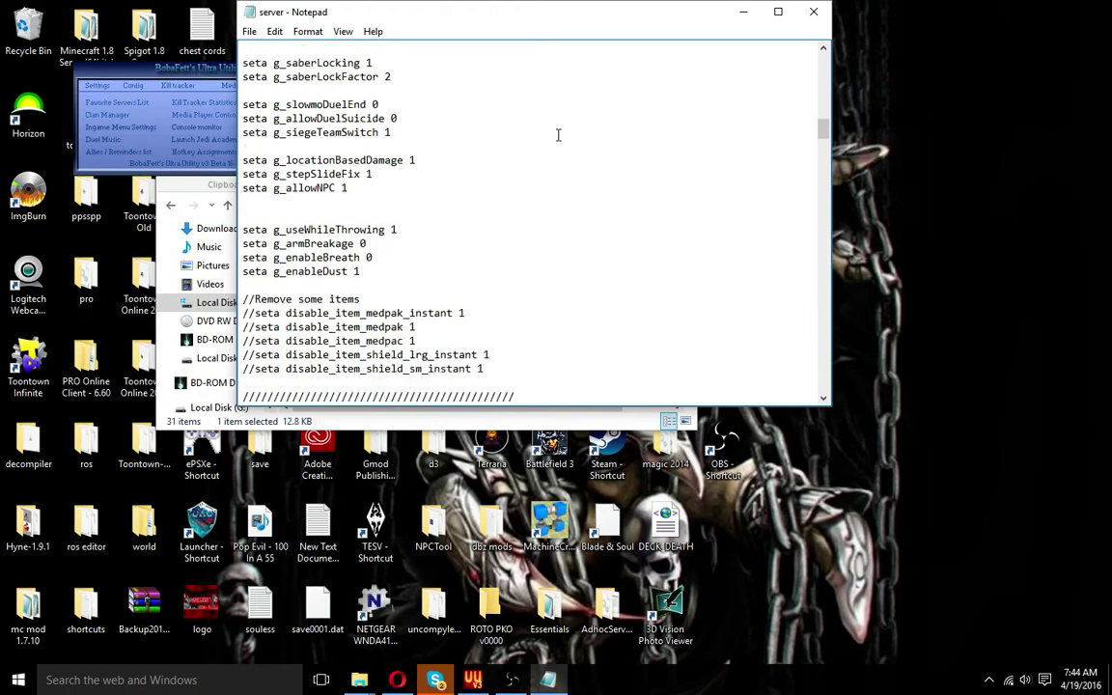
{"action": "scroll", "coordinate": [558, 135], "scroll_direction": "down", "scroll_amount": 5}
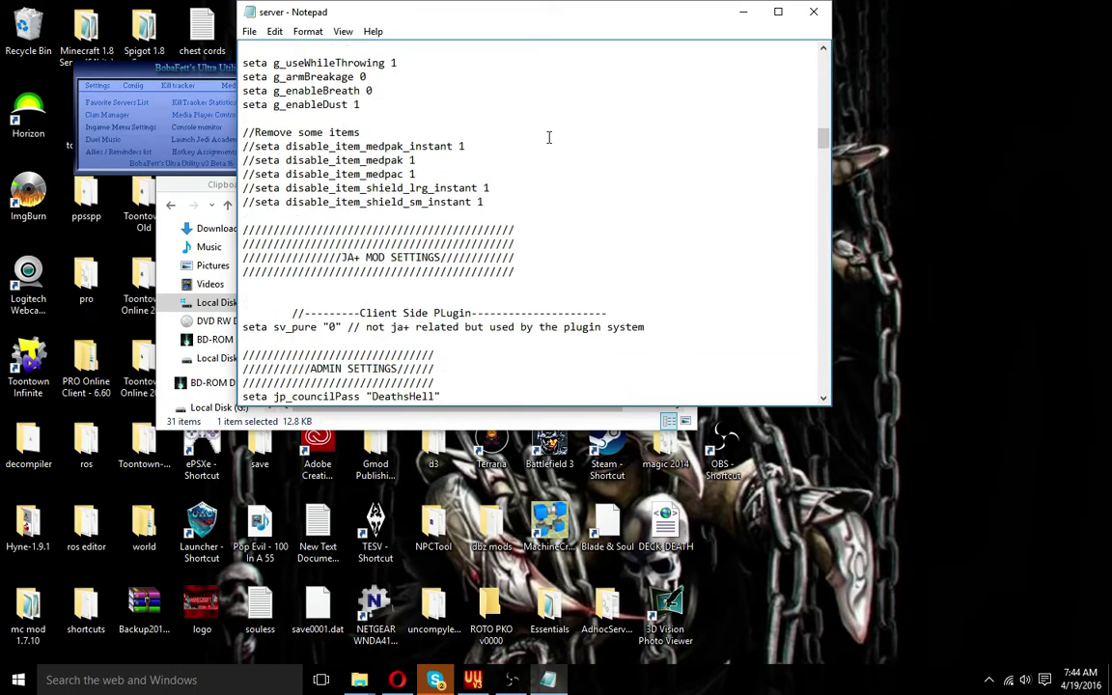
{"action": "scroll", "coordinate": [549, 138], "scroll_direction": "down", "scroll_amount": 3}
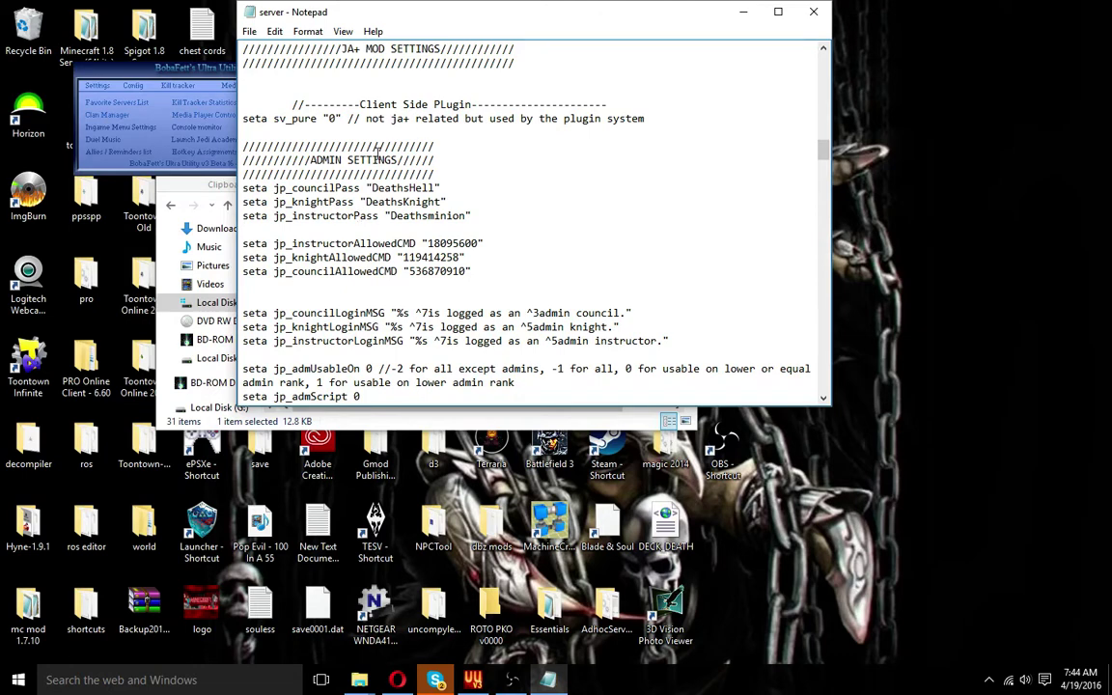
Mark the council, knight and instructor admin password lines
{"action": "left_click_drag", "start_coordinate": [373, 189], "coordinate": [441, 188]}
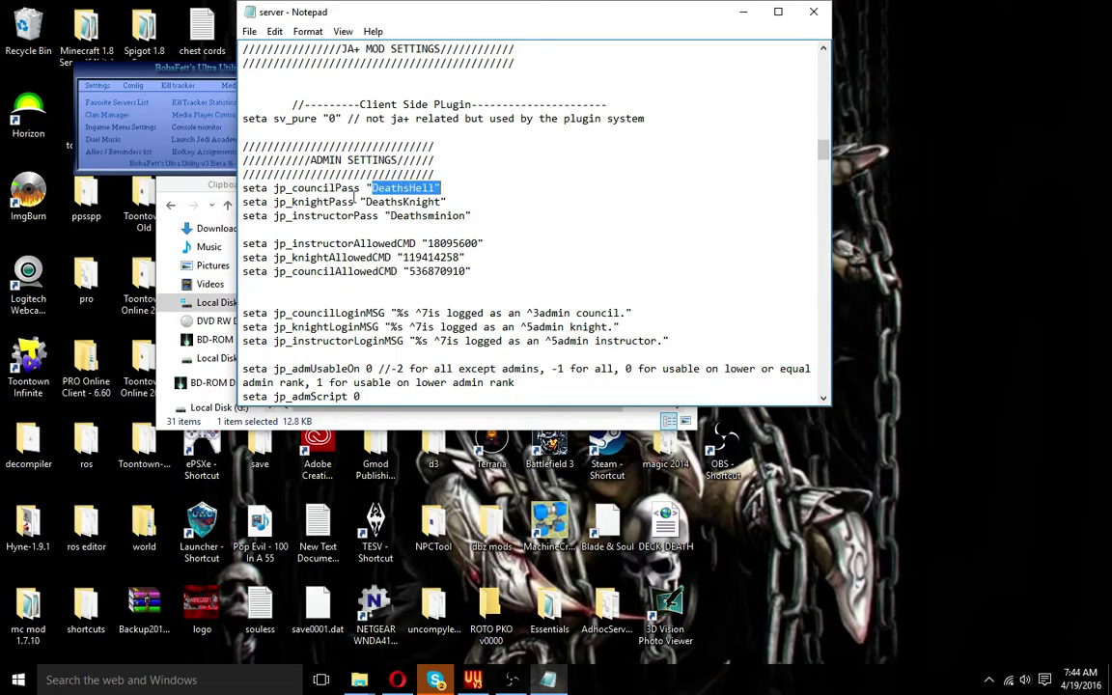
{"action": "left_click_drag", "start_coordinate": [243, 188], "coordinate": [441, 188]}
{"action": "left_click_drag", "start_coordinate": [245, 201], "coordinate": [533, 200]}
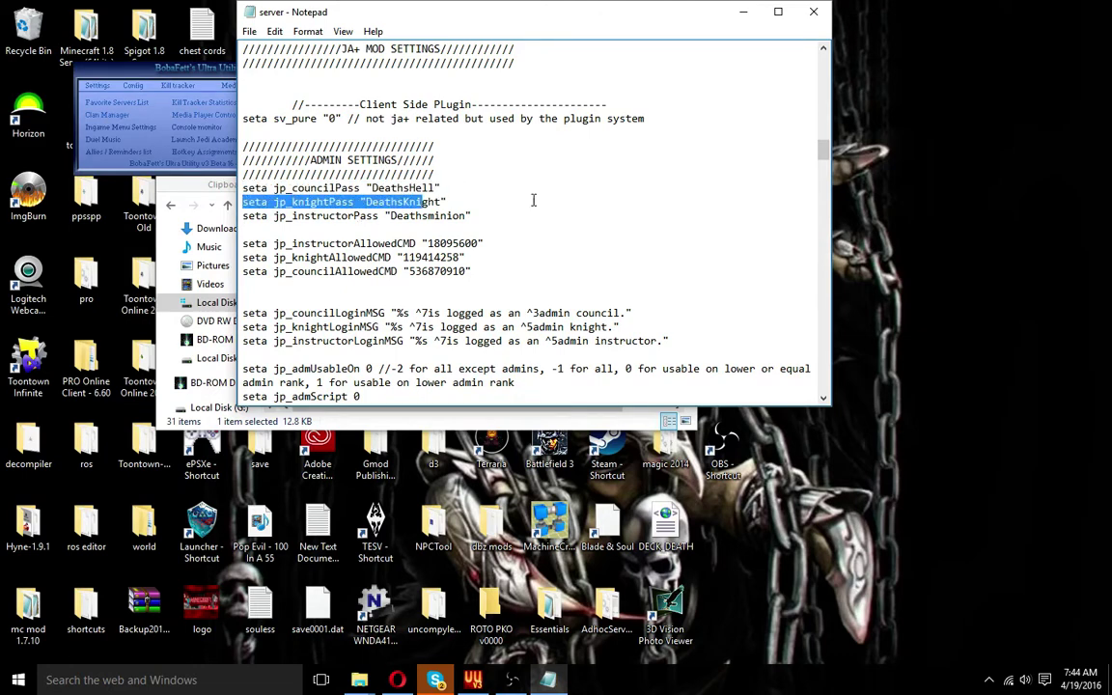
{"action": "left_click", "coordinate": [243, 216]}
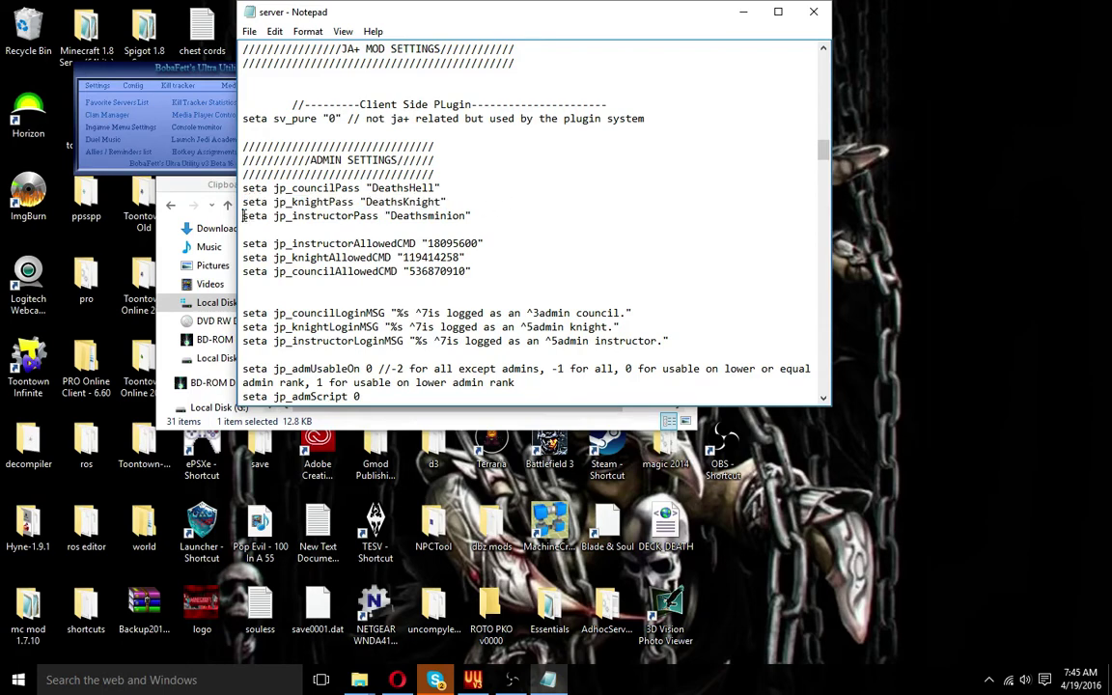
{"action": "left_click_drag", "start_coordinate": [243, 216], "coordinate": [487, 218]}
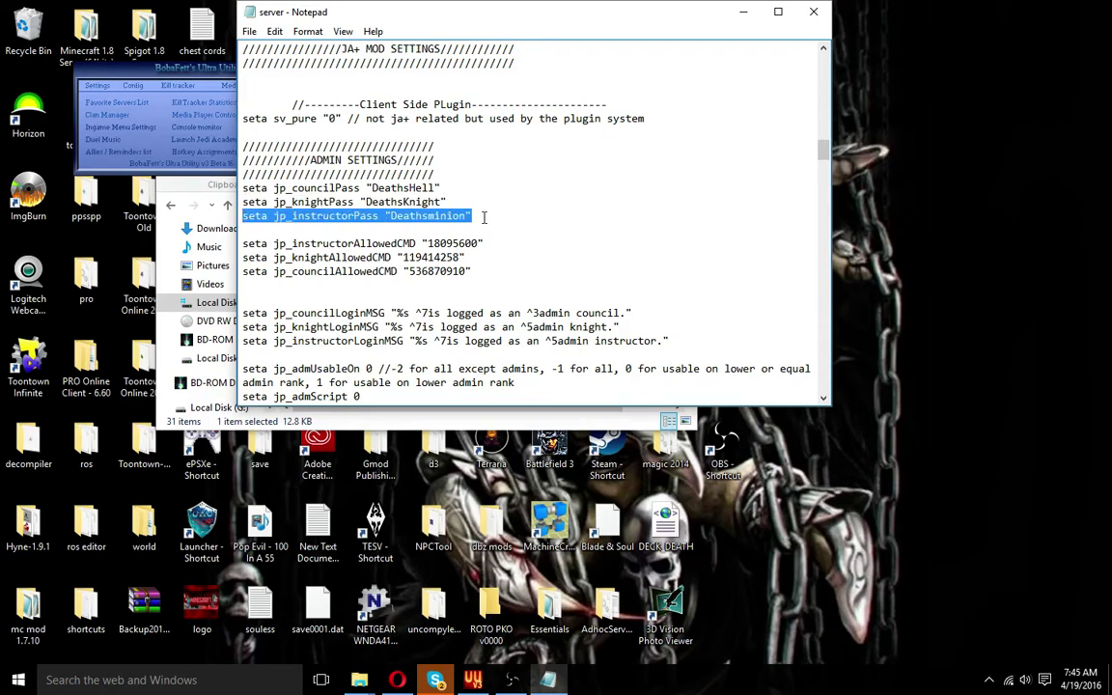
Mark the allowed-command values 18095600 and 536870910, then switch to Opera
{"action": "left_click", "coordinate": [426, 244]}
{"action": "left_click_drag", "start_coordinate": [426, 243], "coordinate": [481, 247]}
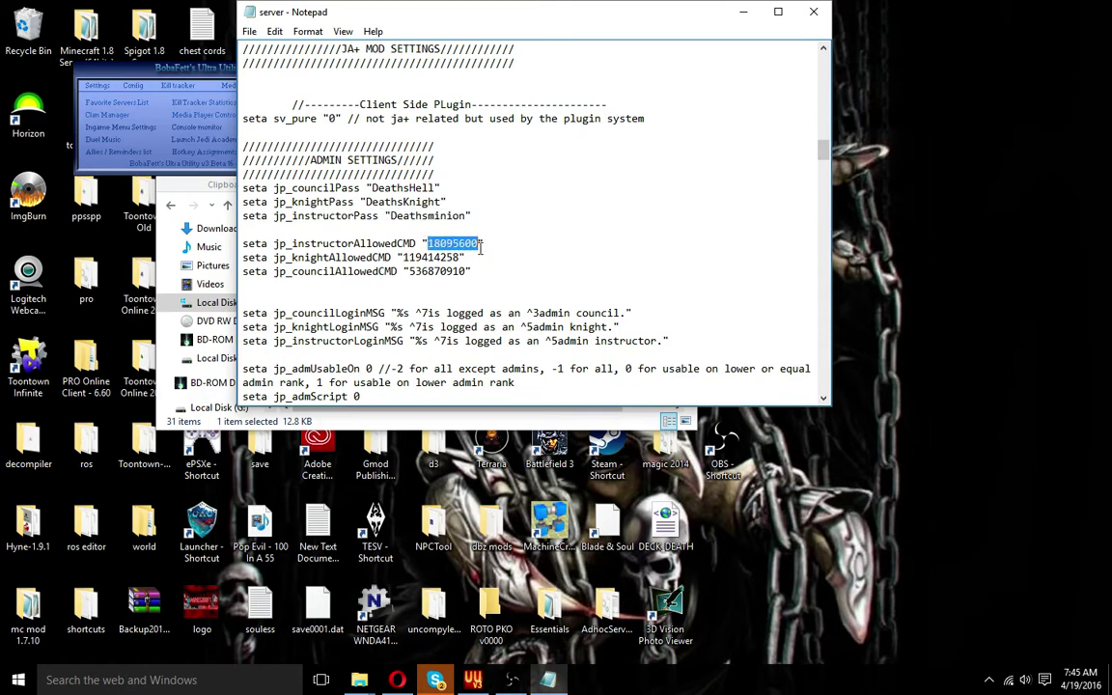
{"action": "left_click_drag", "start_coordinate": [413, 271], "coordinate": [471, 271]}
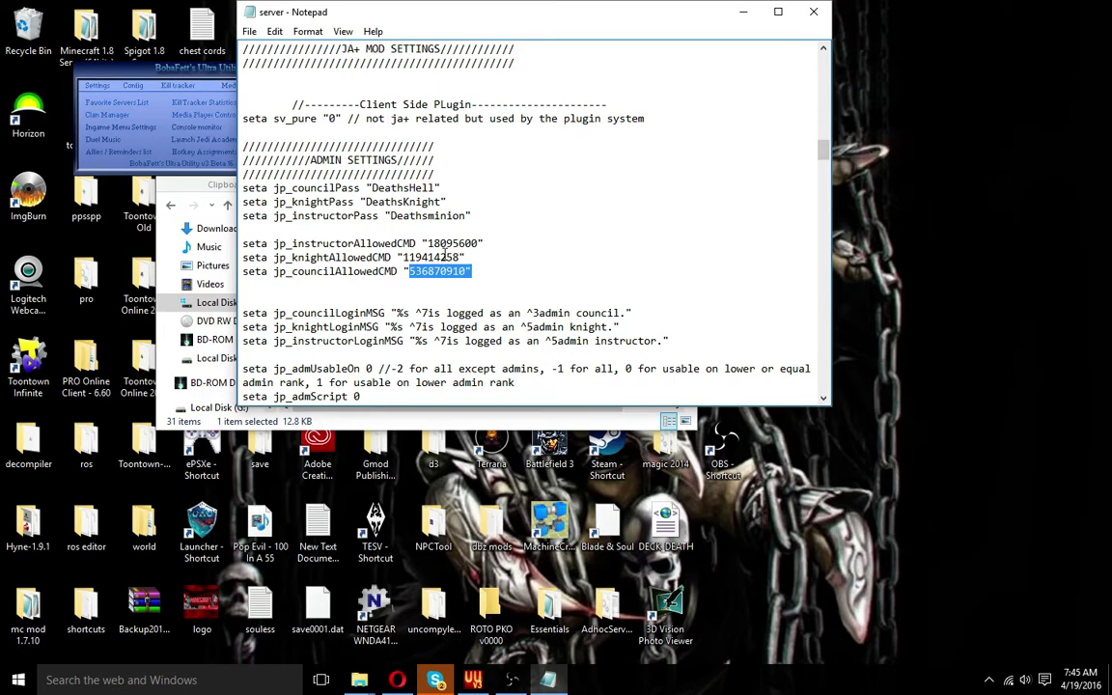
{"action": "left_click", "coordinate": [396, 679]}
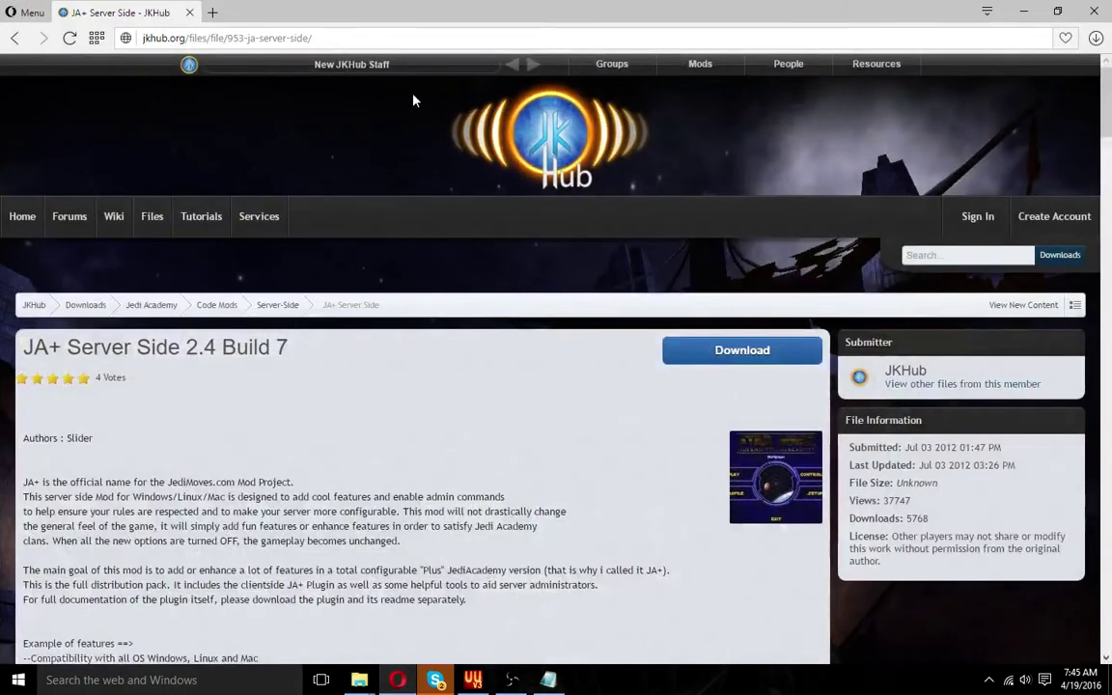
In a new tab, search Google for 'ja+ admin allow'
{"action": "left_click", "coordinate": [212, 13]}
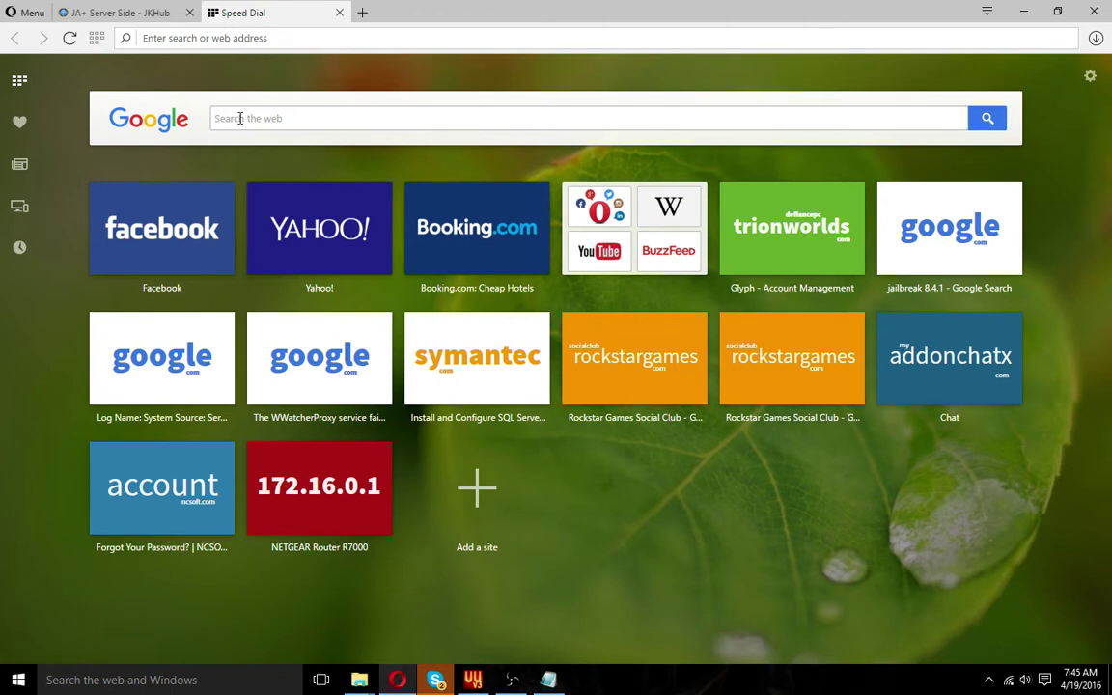
{"action": "type", "text": "ja_"}
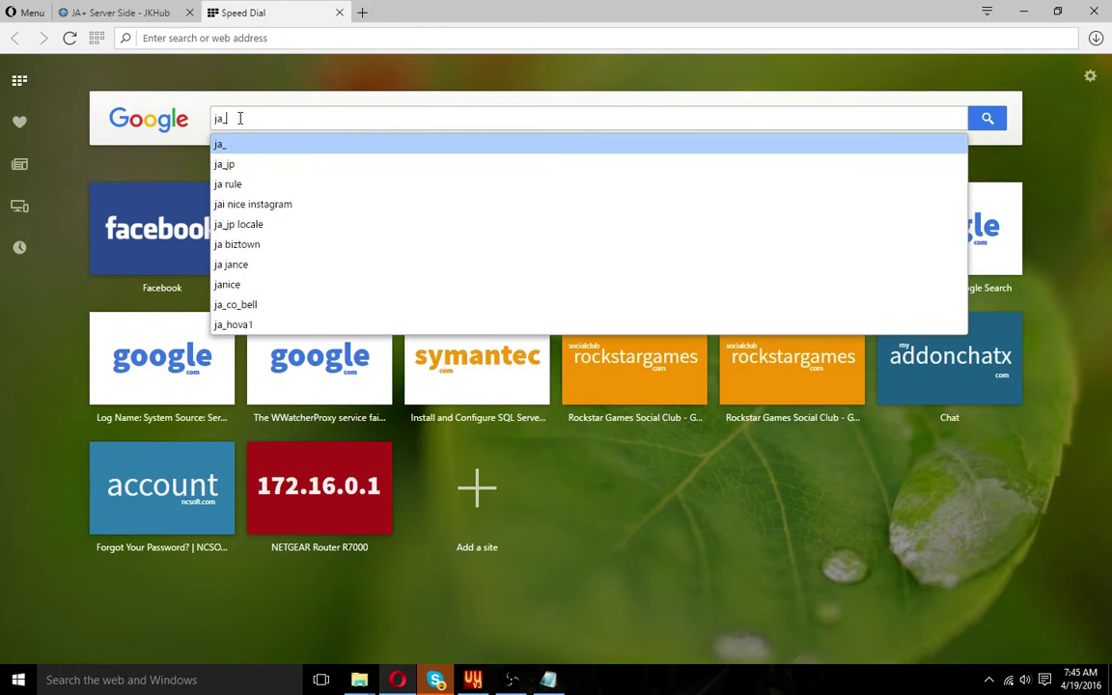
{"action": "key", "text": "BackSpace"}
{"action": "type", "text": "+ s"}
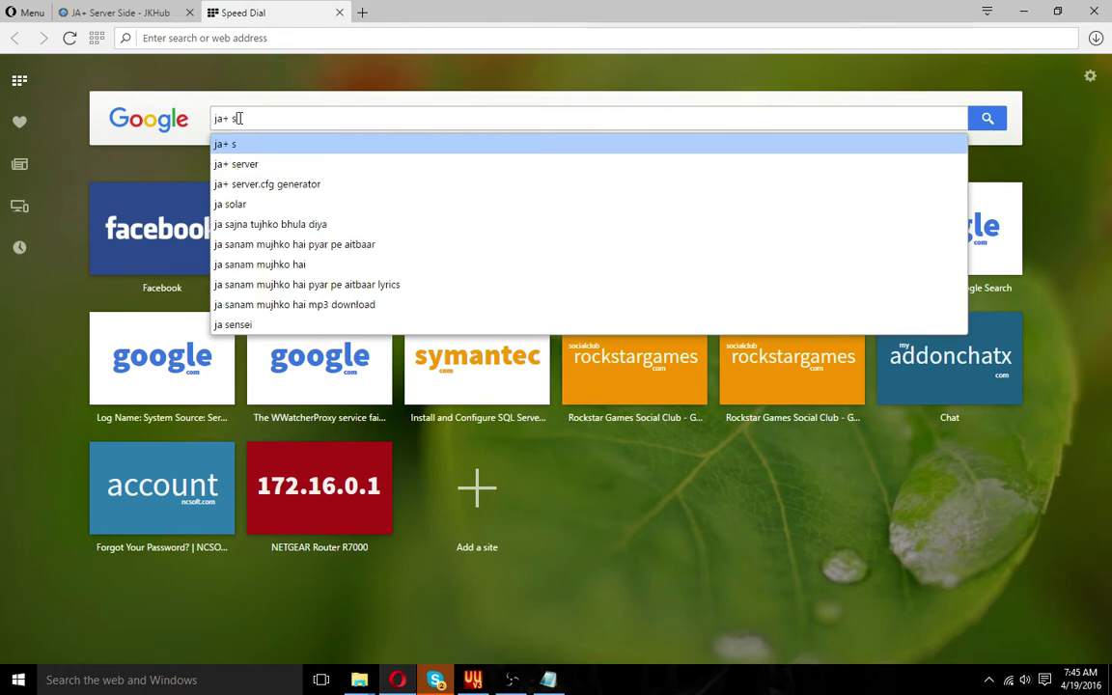
{"action": "key", "text": "BackSpace"}
{"action": "type", "text": "cvar"}
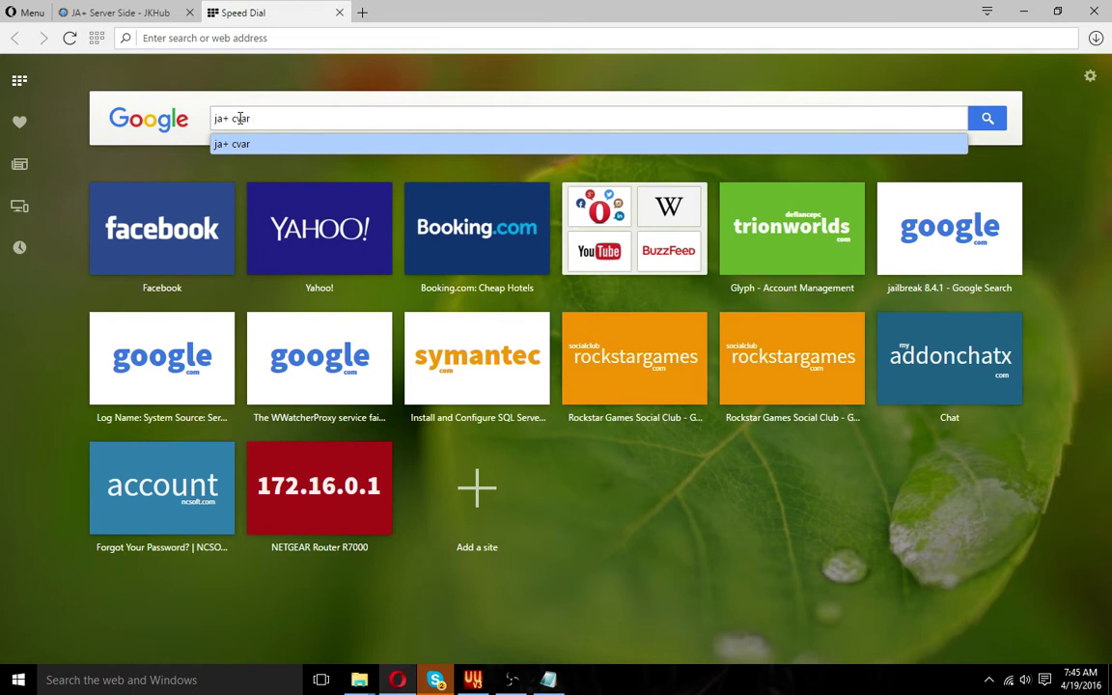
{"action": "type", "text": "number"}
{"action": "key", "text": "BackSpace"}
{"action": "key", "text": "BackSpace"}
{"action": "key", "text": "BackSpace"}
{"action": "key", "text": "BackSpace"}
{"action": "key", "text": "BackSpace"}
{"action": "key", "text": "BackSpace"}
{"action": "key", "text": "BackSpace"}
{"action": "key", "text": "BackSpace"}
{"action": "key", "text": "BackSpace"}
{"action": "key", "text": "BackSpace"}
{"action": "key", "text": "BackSpace"}
{"action": "type", "text": "admin"}
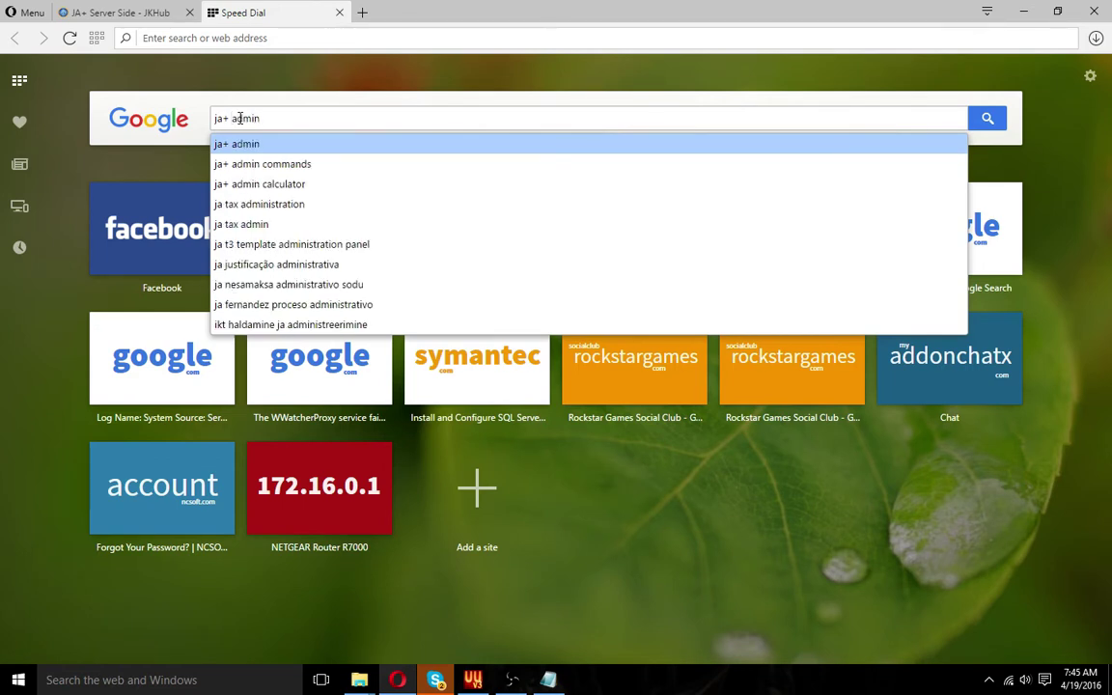
{"action": "type", "text": " allow"}
{"action": "key", "text": "Return"}
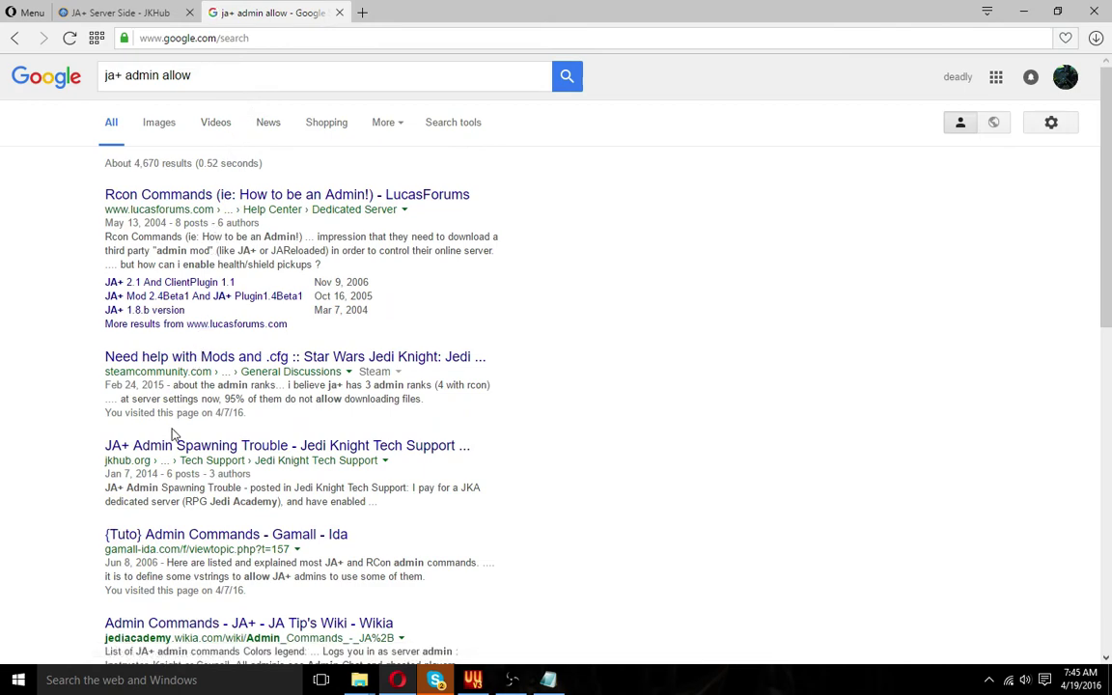
Search for 'ja+ bitrate calculator' and open the JKHub 'japlus bitcalulator' thread
{"action": "scroll", "coordinate": [172, 431], "scroll_direction": "down", "scroll_amount": 3}
{"action": "scroll", "coordinate": [172, 432], "scroll_direction": "down", "scroll_amount": 4}
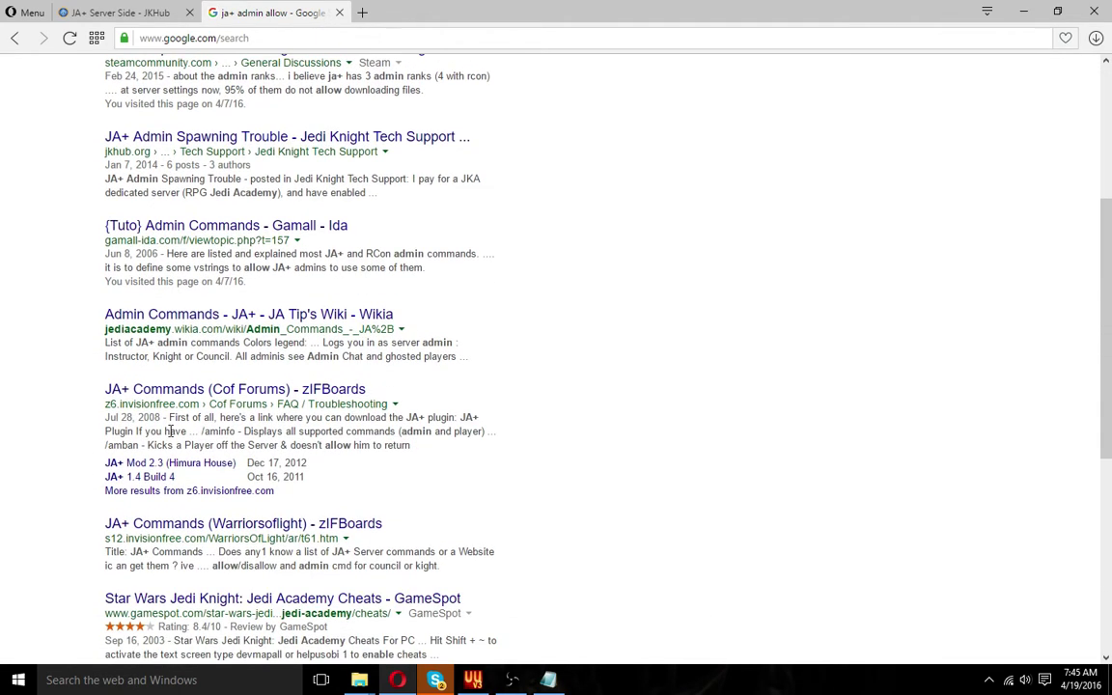
{"action": "scroll", "coordinate": [172, 437], "scroll_direction": "down", "scroll_amount": 1}
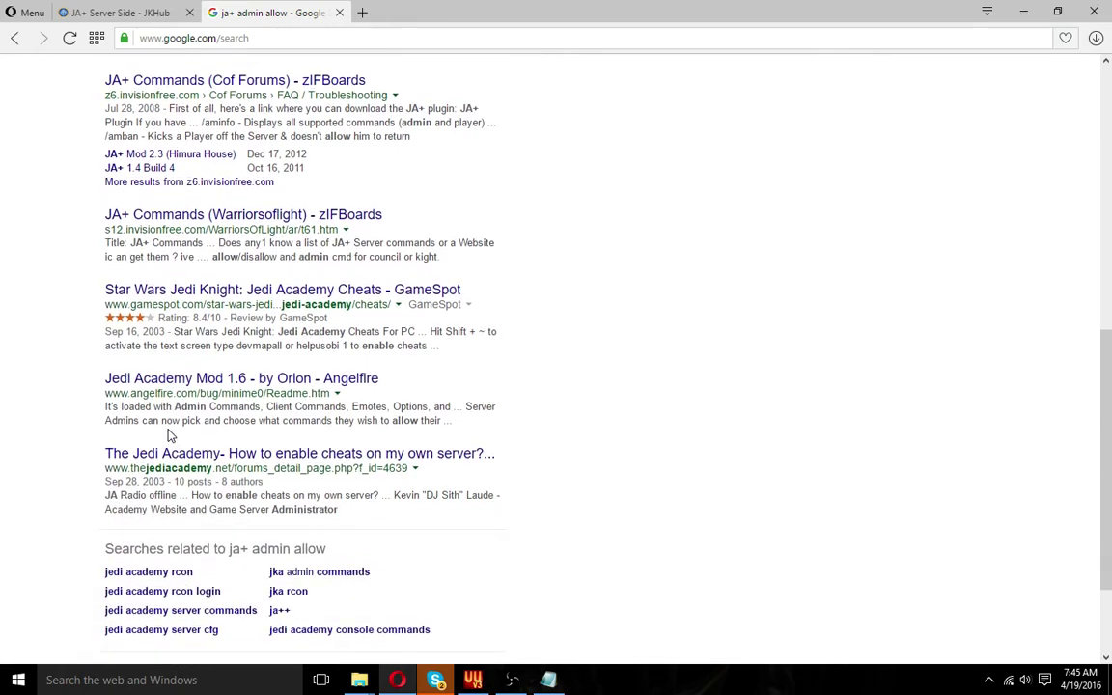
{"action": "scroll", "coordinate": [170, 435], "scroll_direction": "up", "scroll_amount": 8}
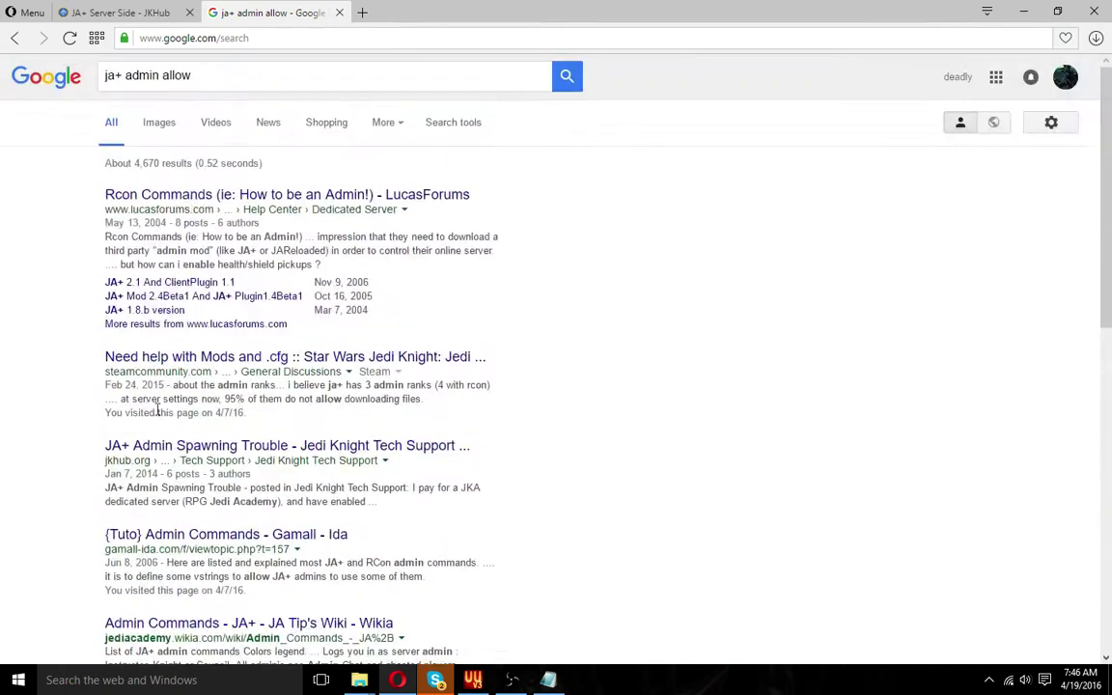
{"action": "left_click", "coordinate": [246, 81]}
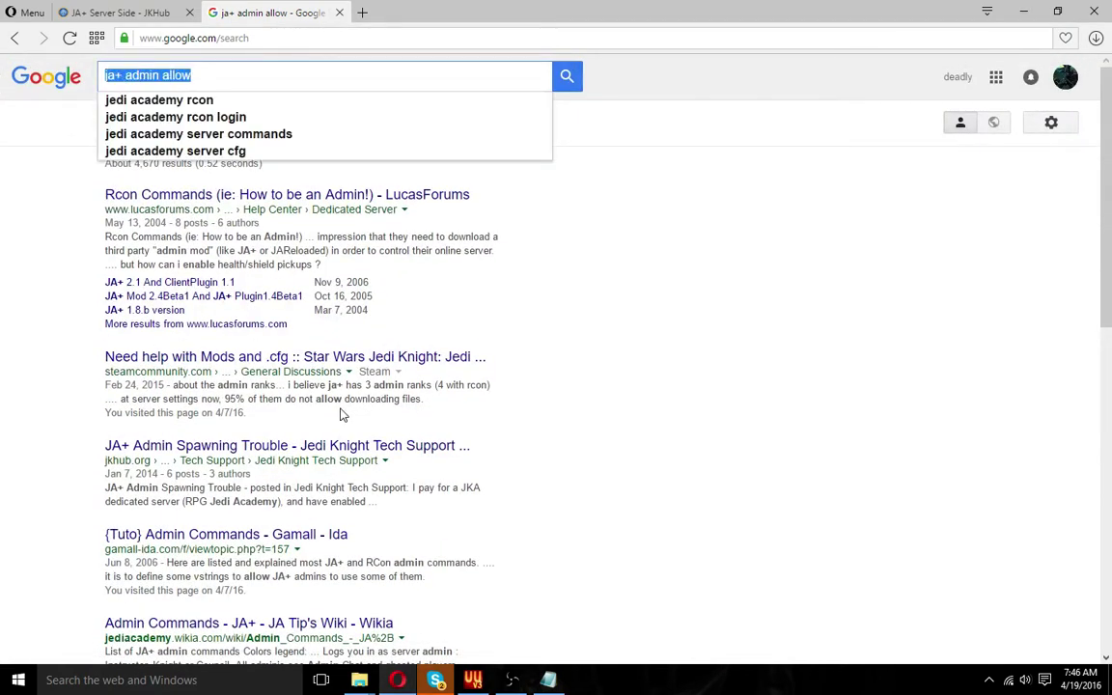
{"action": "type", "text": "ja"}
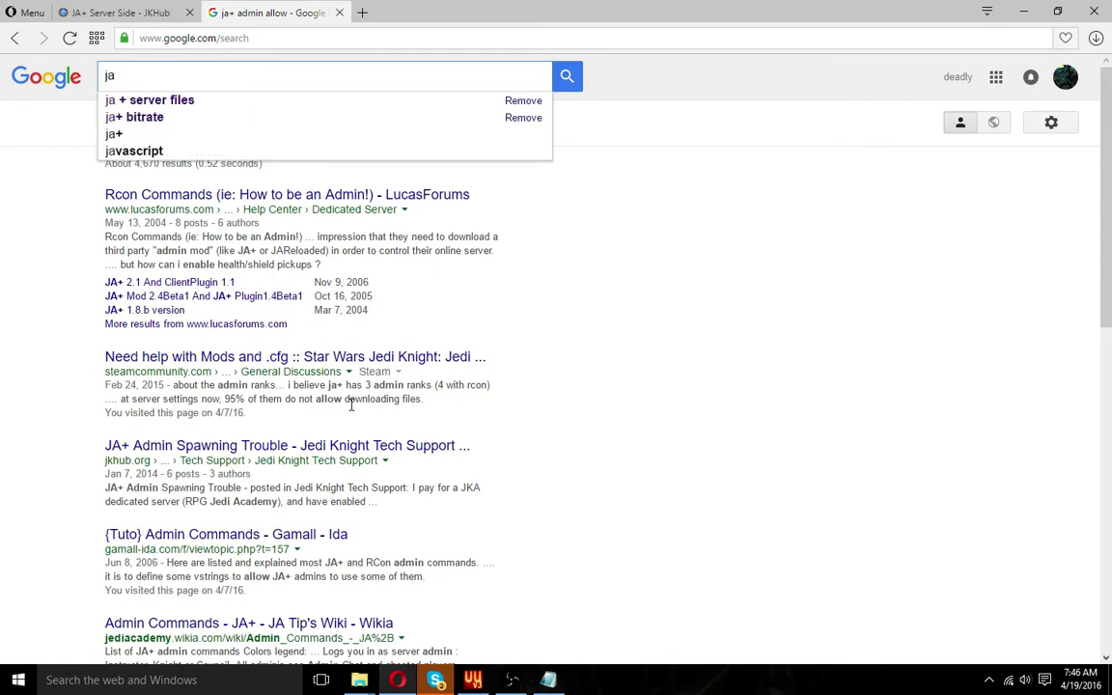
{"action": "type", "text": "+ bitra"}
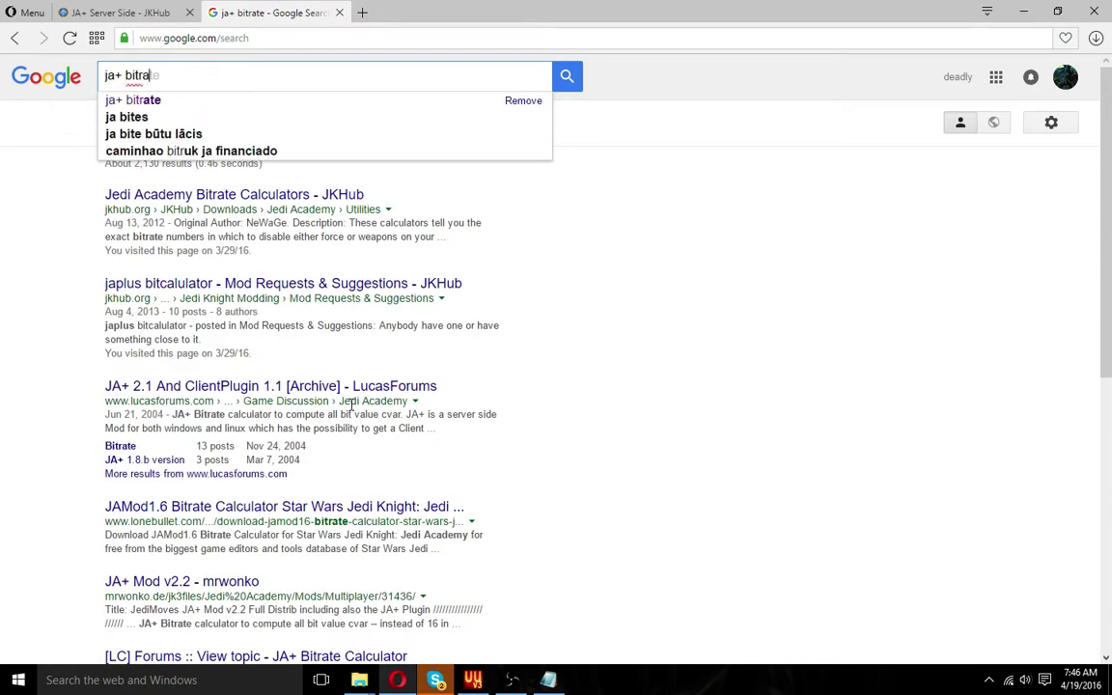
{"action": "type", "text": "te cac"}
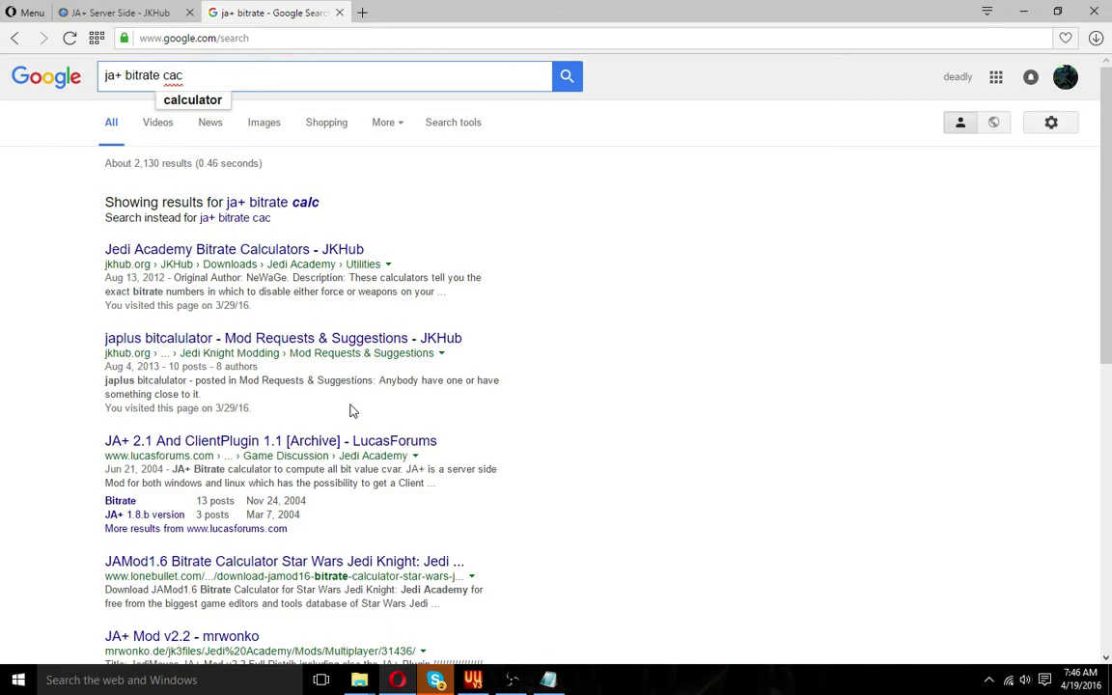
{"action": "key", "text": "Down"}
{"action": "key", "text": "Return"}
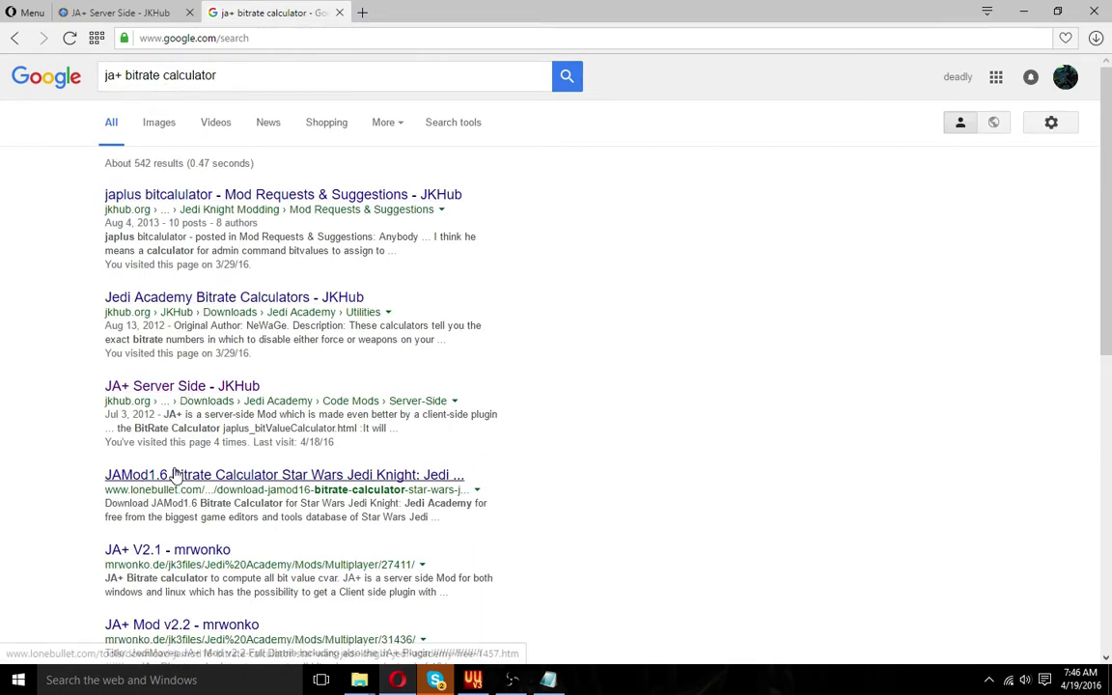
{"action": "scroll", "coordinate": [174, 454], "scroll_direction": "down", "scroll_amount": 2}
{"action": "scroll", "coordinate": [181, 477], "scroll_direction": "up", "scroll_amount": 2}
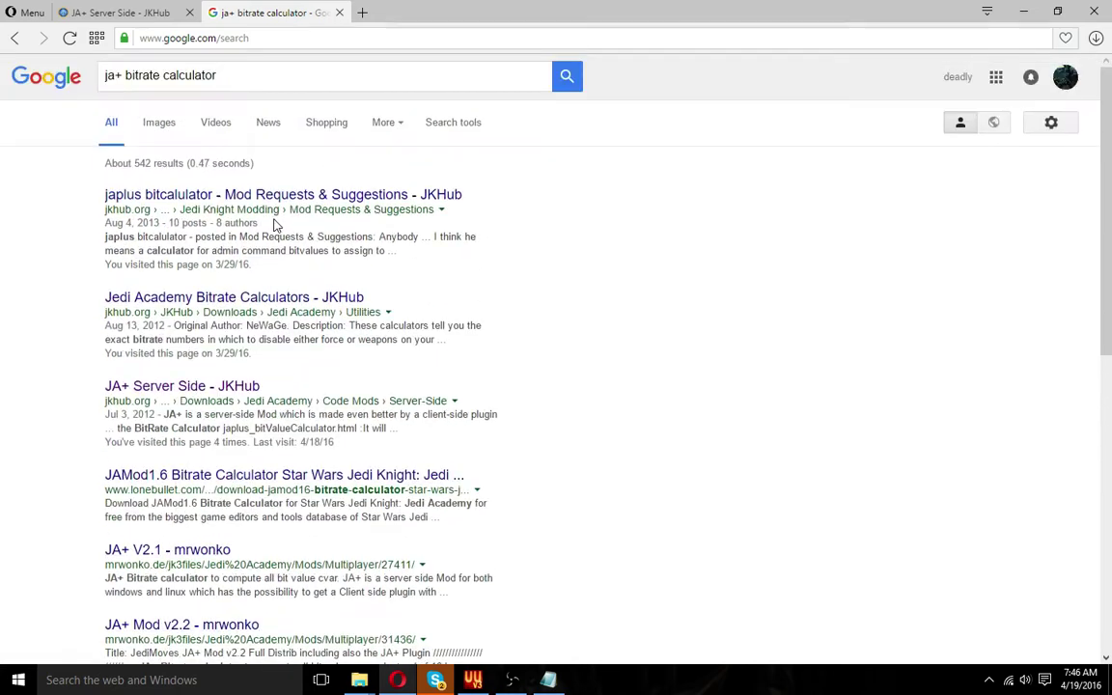
{"action": "left_click", "coordinate": [289, 197]}
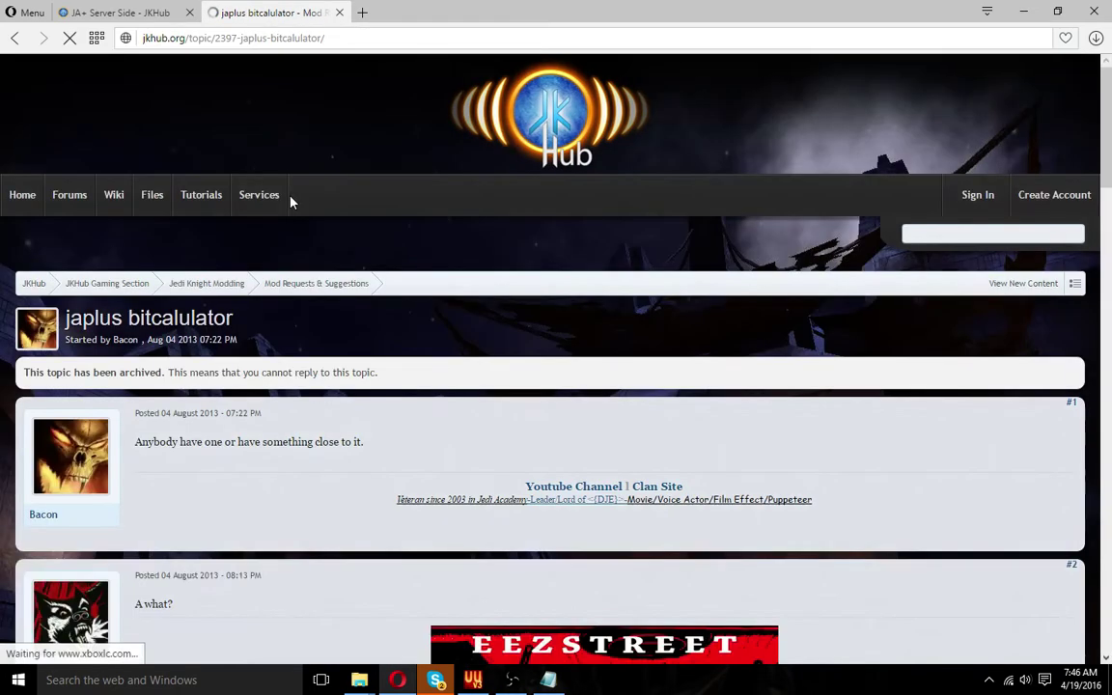
Visit the thread's linked japp.jkhub.org calculator page, then return to the thread
{"action": "scroll", "coordinate": [338, 199], "scroll_direction": "down", "scroll_amount": 3}
{"action": "scroll", "coordinate": [323, 201], "scroll_direction": "down", "scroll_amount": 6}
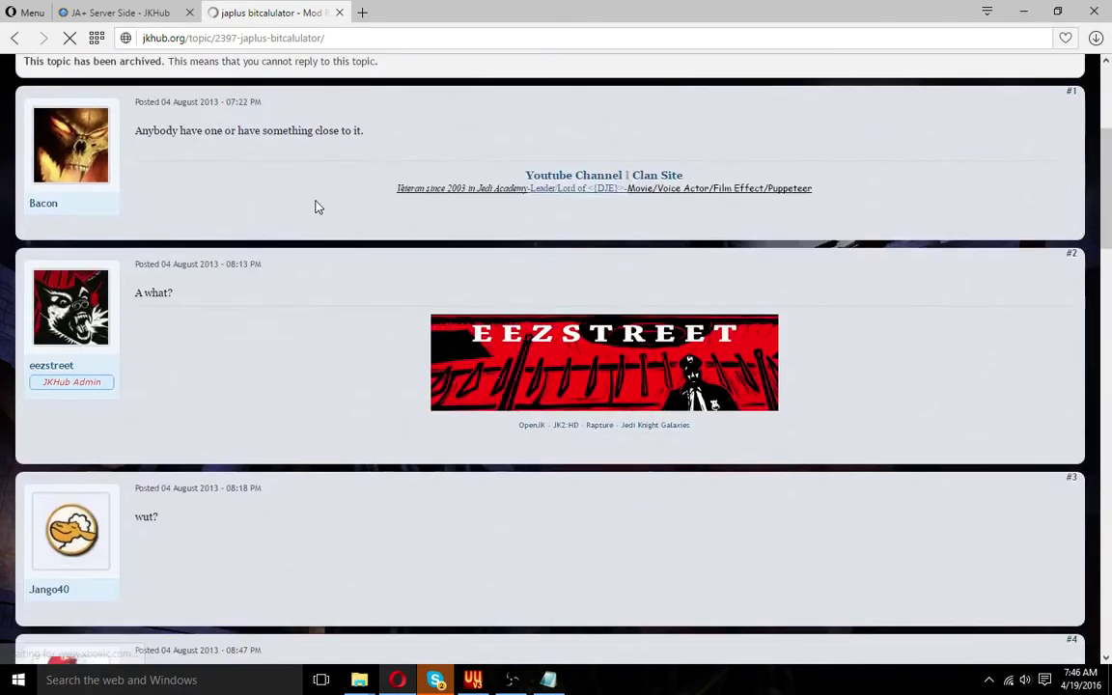
{"action": "scroll", "coordinate": [313, 201], "scroll_direction": "down", "scroll_amount": 2}
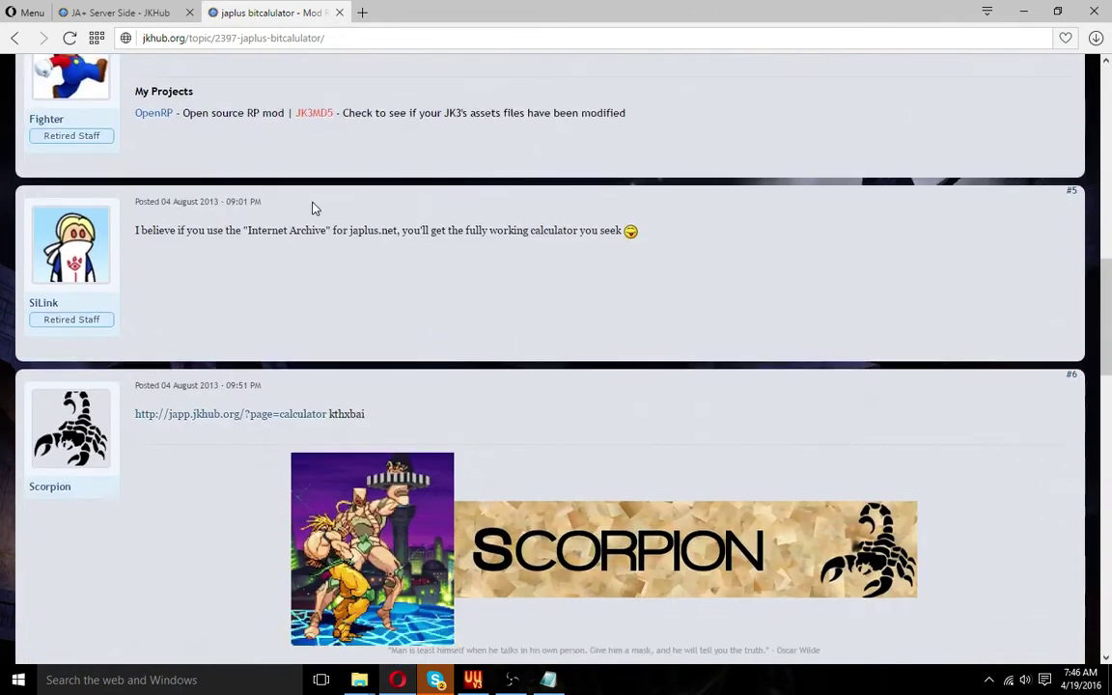
{"action": "left_click", "coordinate": [267, 415]}
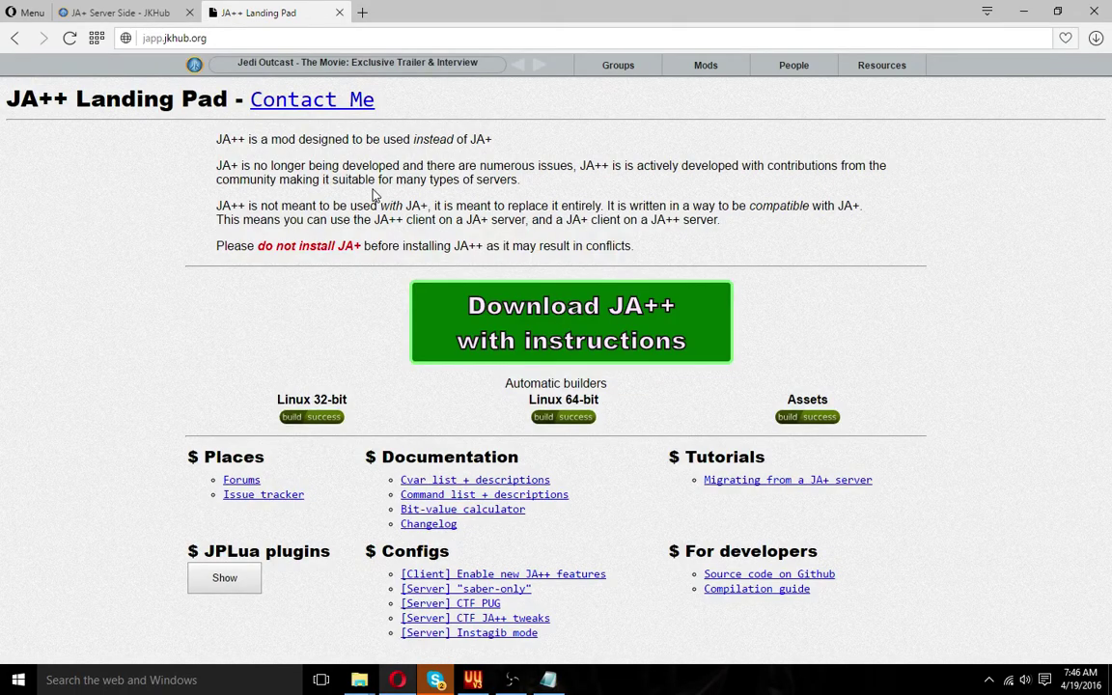
{"action": "key", "text": "alt+Left"}
Read down to post #10 showing 536870910, then minimize Opera to return to Notepad
{"action": "scroll", "coordinate": [280, 290], "scroll_direction": "down", "scroll_amount": 6}
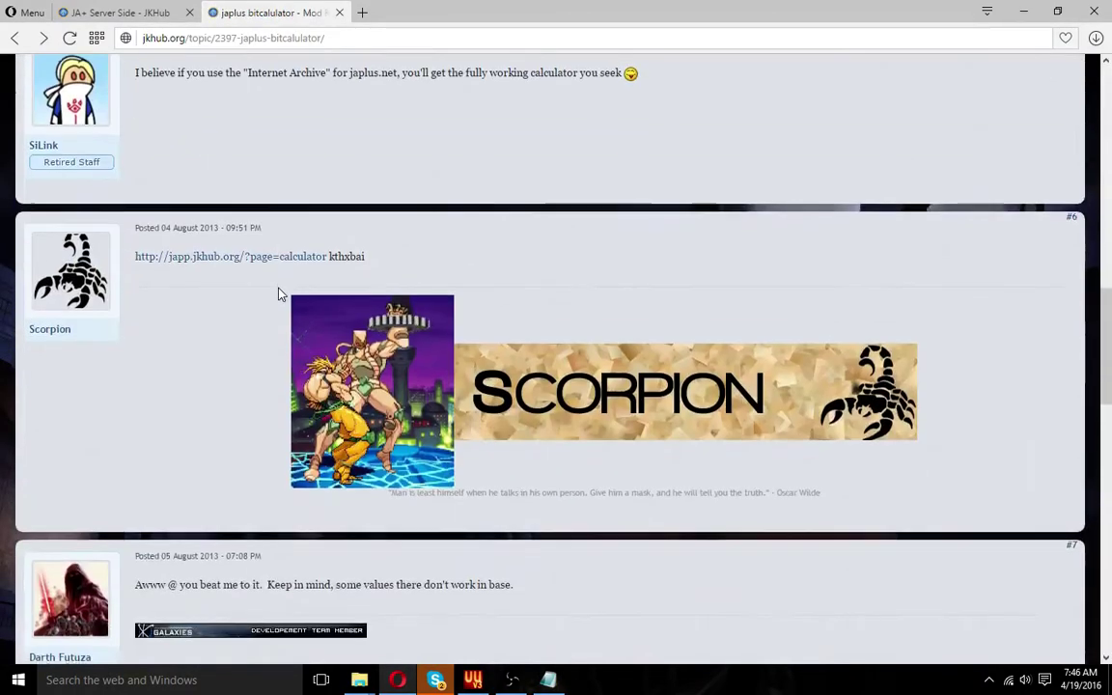
{"action": "scroll", "coordinate": [280, 293], "scroll_direction": "down", "scroll_amount": 8}
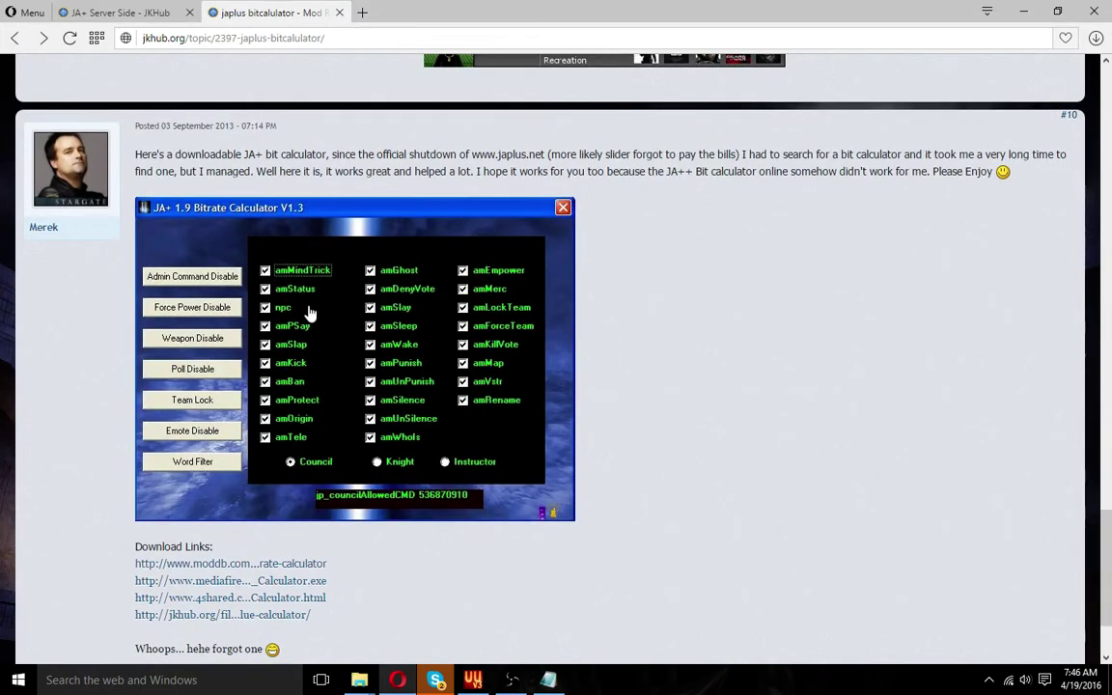
{"action": "scroll", "coordinate": [289, 323], "scroll_direction": "down", "scroll_amount": 1}
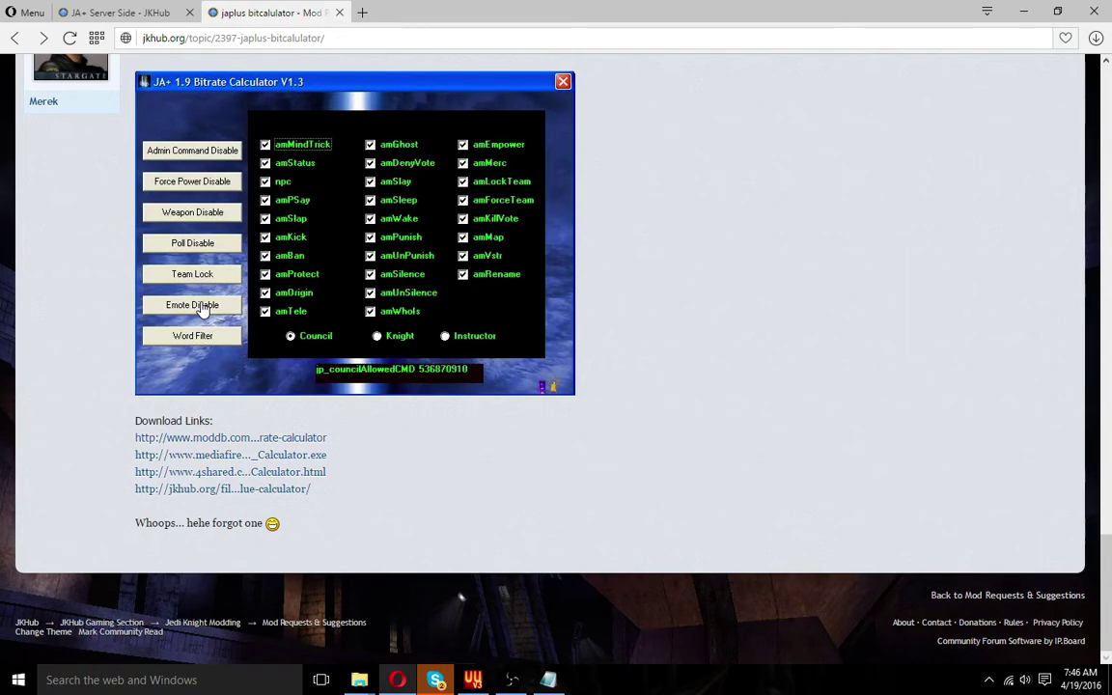
{"action": "scroll", "coordinate": [201, 307], "scroll_direction": "up", "scroll_amount": 10}
{"action": "scroll", "coordinate": [213, 302], "scroll_direction": "up", "scroll_amount": 10}
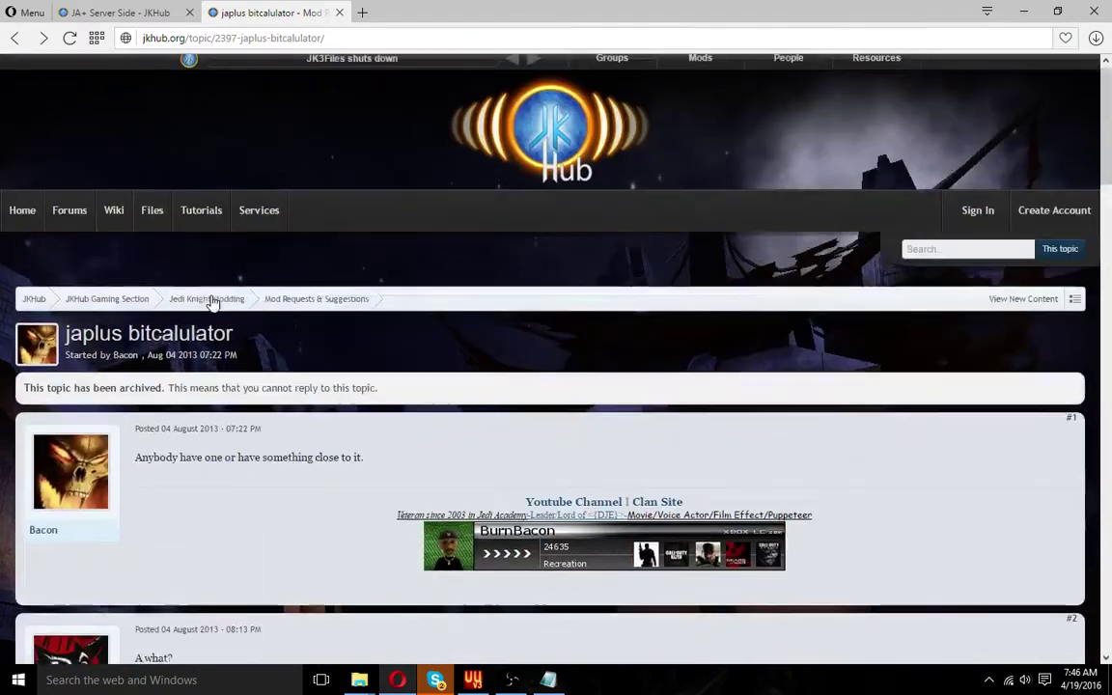
{"action": "left_click", "coordinate": [1021, 10]}
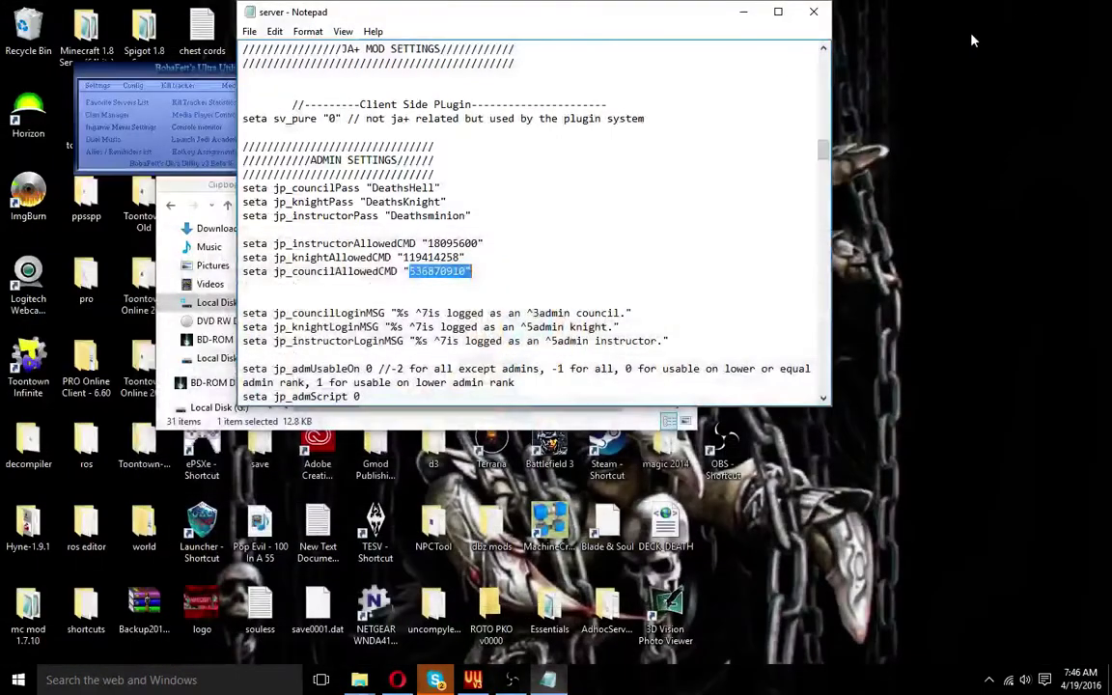
{"action": "scroll", "coordinate": [463, 232], "scroll_direction": "down", "scroll_amount": 5}
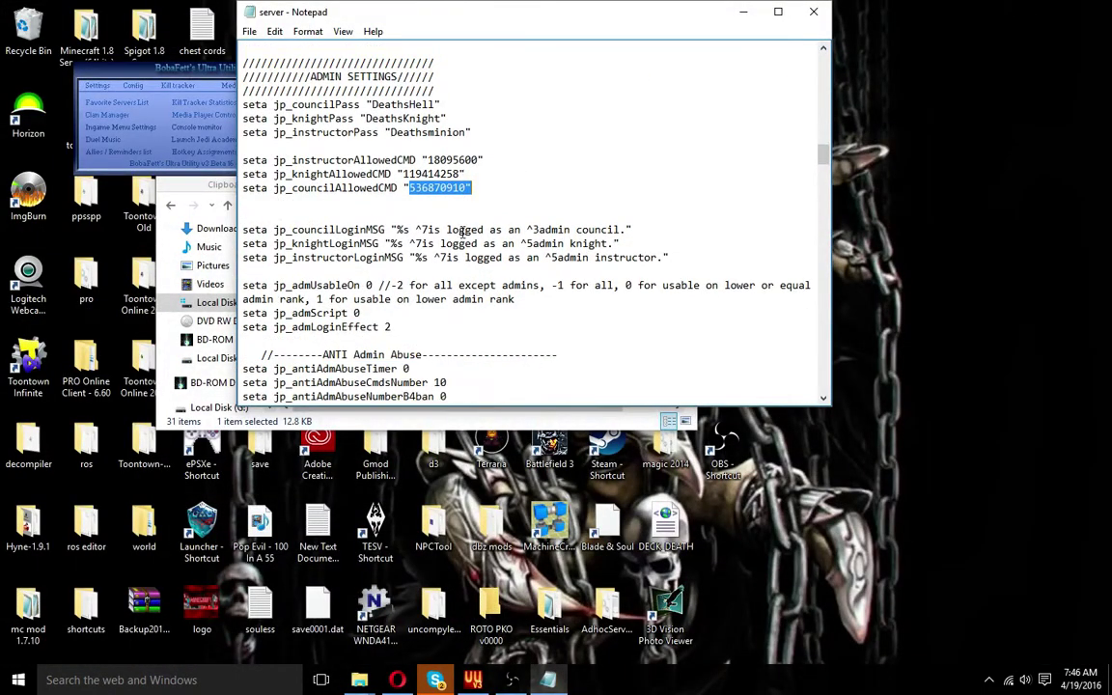
{"action": "scroll", "coordinate": [463, 231], "scroll_direction": "down", "scroll_amount": 2}
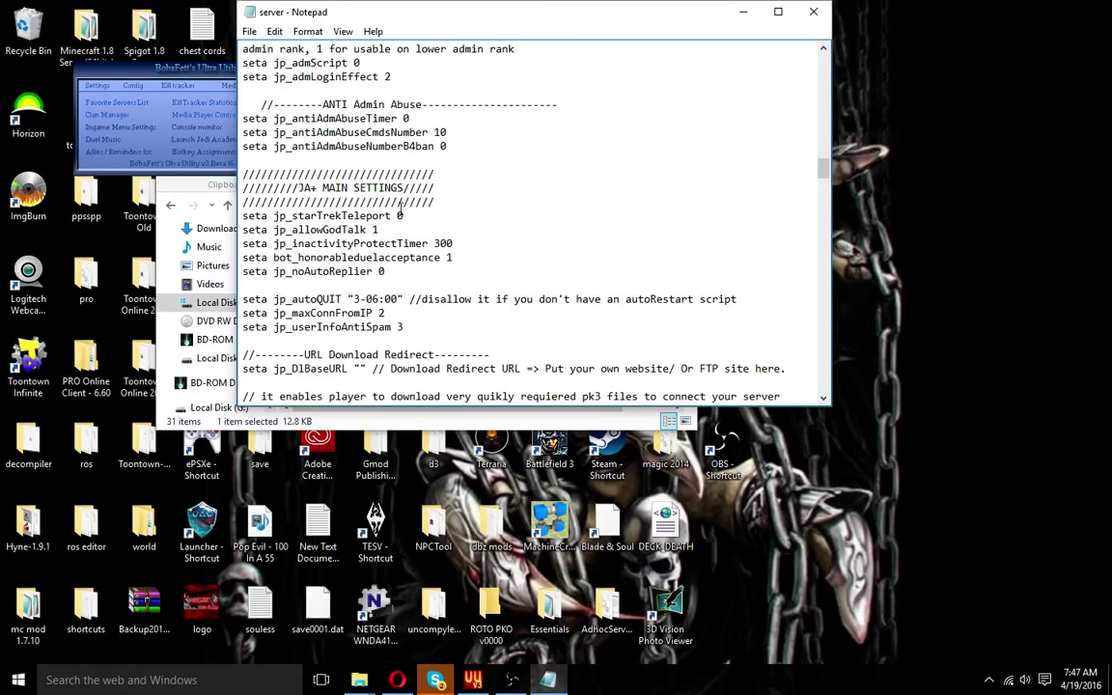
{"action": "left_click_drag", "start_coordinate": [349, 216], "coordinate": [434, 217]}
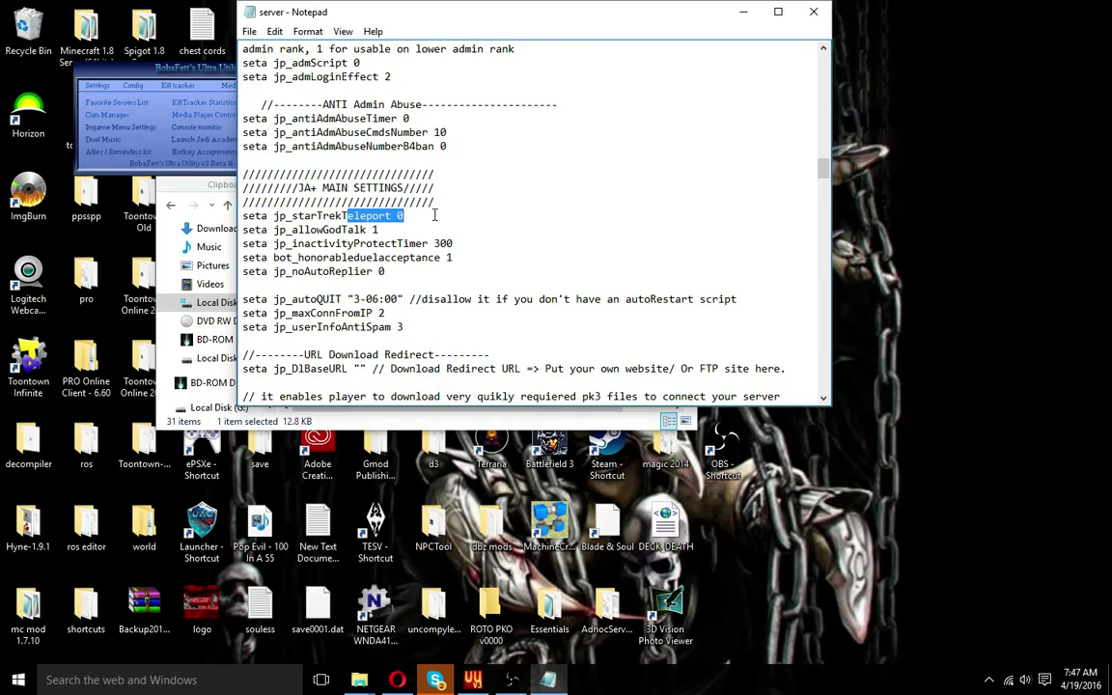
{"action": "left_click", "coordinate": [401, 216]}
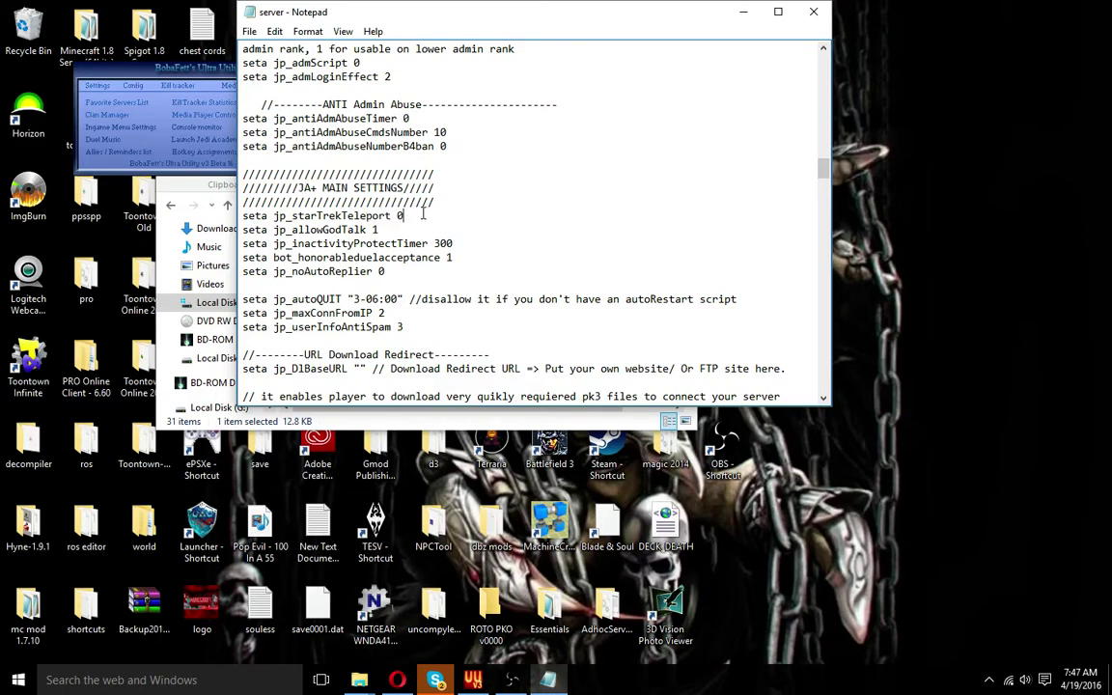
{"action": "left_click_drag", "start_coordinate": [383, 230], "coordinate": [375, 231]}
{"action": "left_click_drag", "start_coordinate": [242, 257], "coordinate": [475, 259]}
{"action": "left_click", "coordinate": [446, 256]}
{"action": "scroll", "coordinate": [347, 246], "scroll_direction": "down", "scroll_amount": 1}
{"action": "left_click_drag", "start_coordinate": [354, 230], "coordinate": [413, 228]}
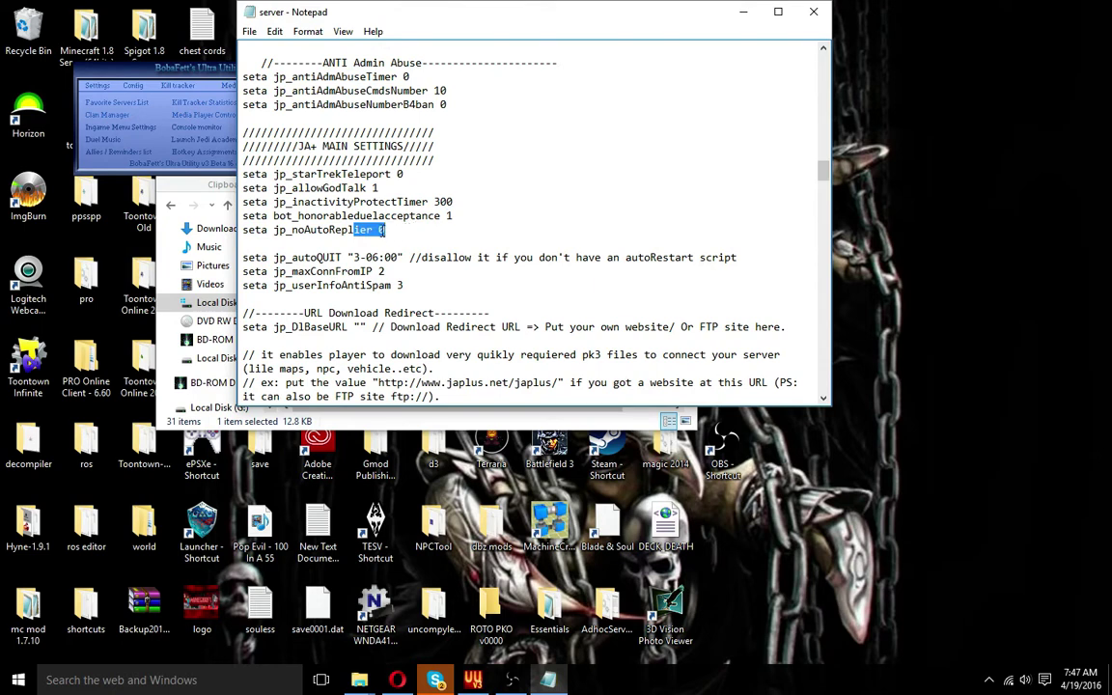
{"action": "double_click", "coordinate": [394, 230]}
{"action": "scroll", "coordinate": [378, 251], "scroll_direction": "down", "scroll_amount": 1}
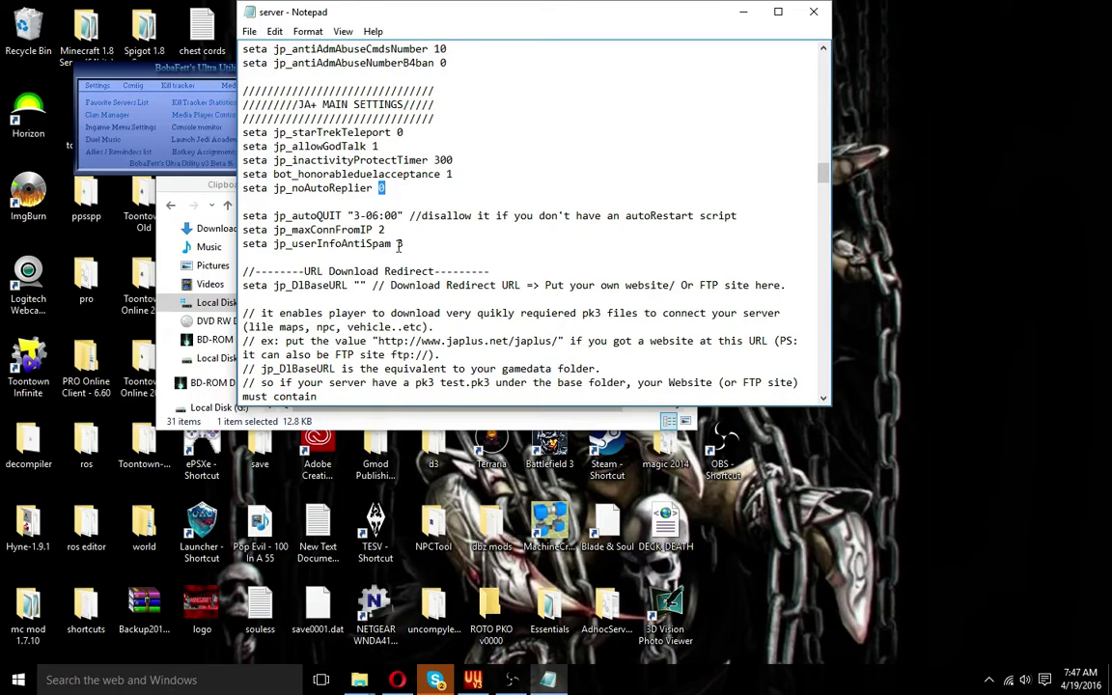
{"action": "scroll", "coordinate": [398, 241], "scroll_direction": "down", "scroll_amount": 2}
{"action": "left_click_drag", "start_coordinate": [292, 145], "coordinate": [405, 145]}
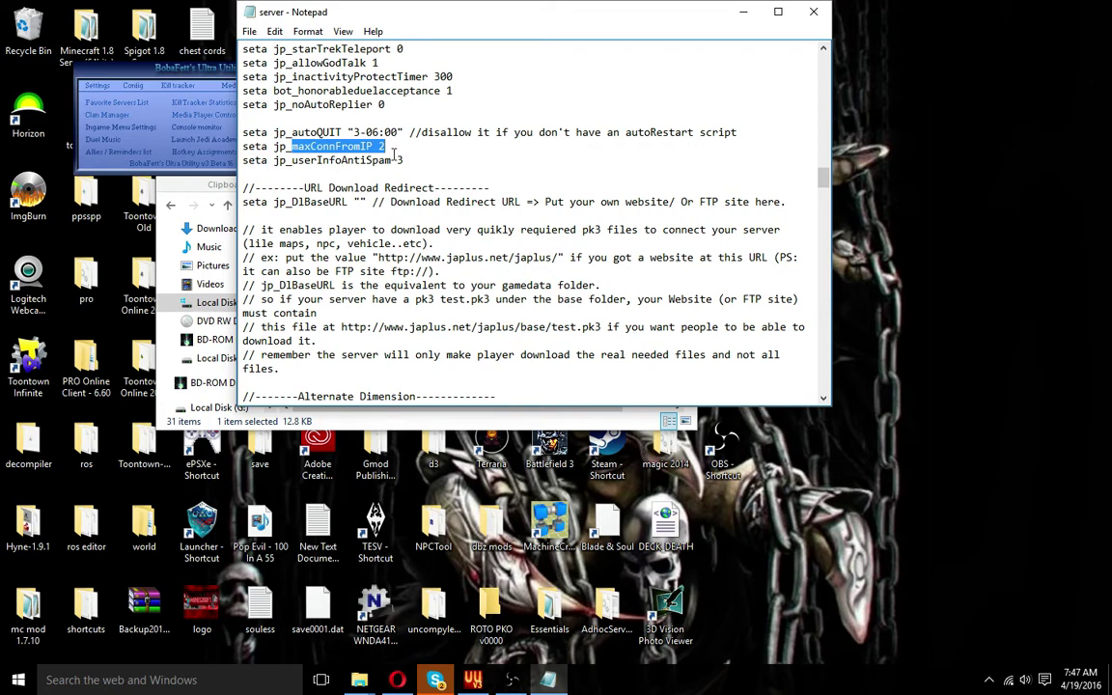
{"action": "left_click", "coordinate": [343, 145]}
{"action": "left_click_drag", "start_coordinate": [371, 146], "coordinate": [386, 146]}
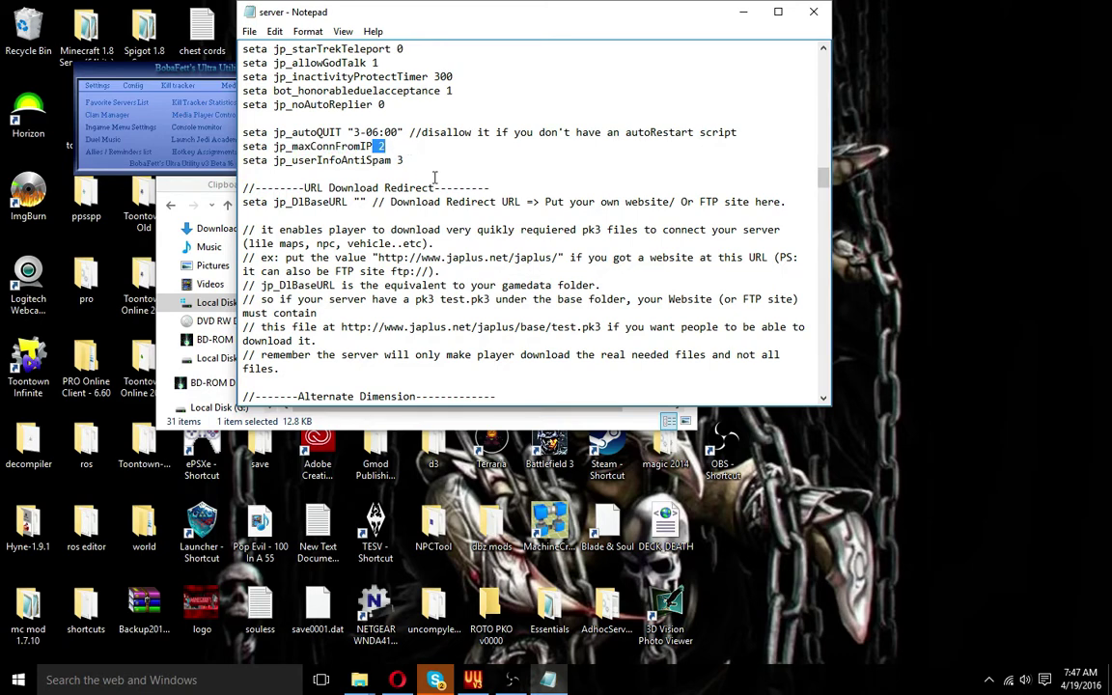
{"action": "scroll", "coordinate": [432, 172], "scroll_direction": "down", "scroll_amount": 1}
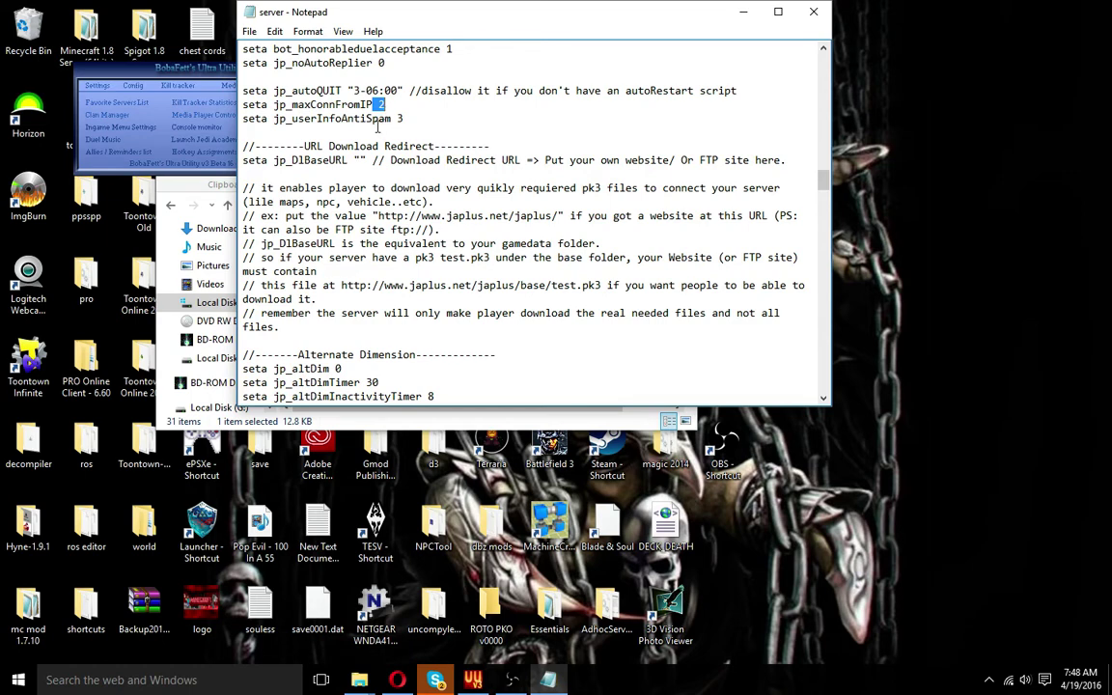
{"action": "scroll", "coordinate": [391, 120], "scroll_direction": "down", "scroll_amount": 1}
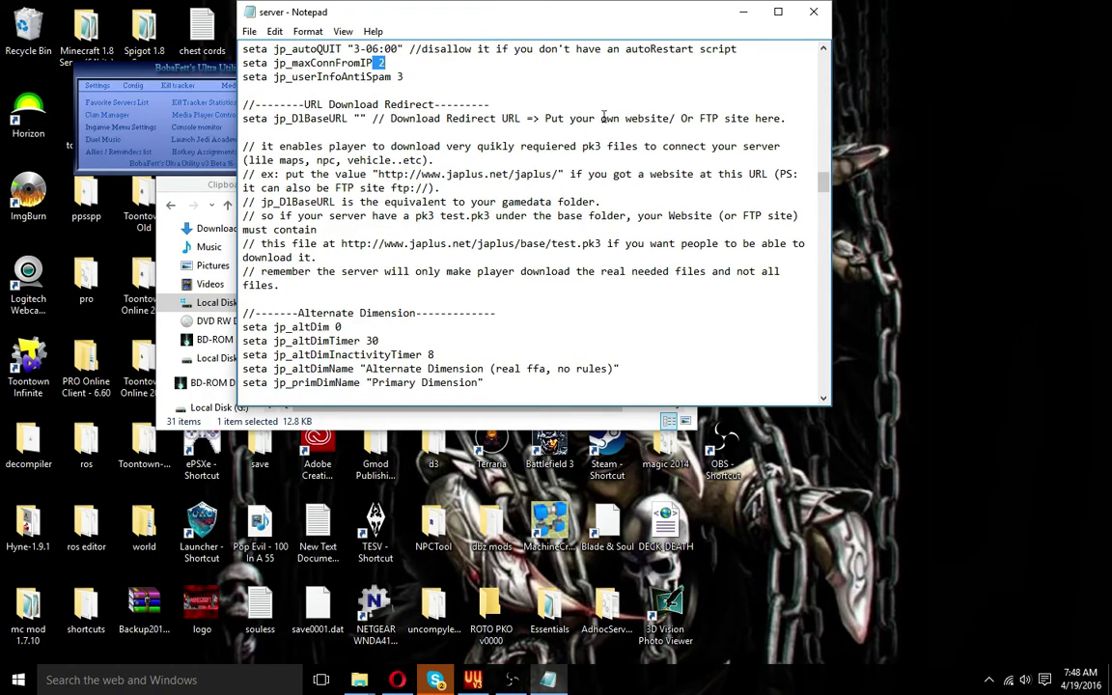
{"action": "scroll", "coordinate": [549, 196], "scroll_direction": "down", "scroll_amount": 1}
{"action": "scroll", "coordinate": [549, 196], "scroll_direction": "down", "scroll_amount": 1}
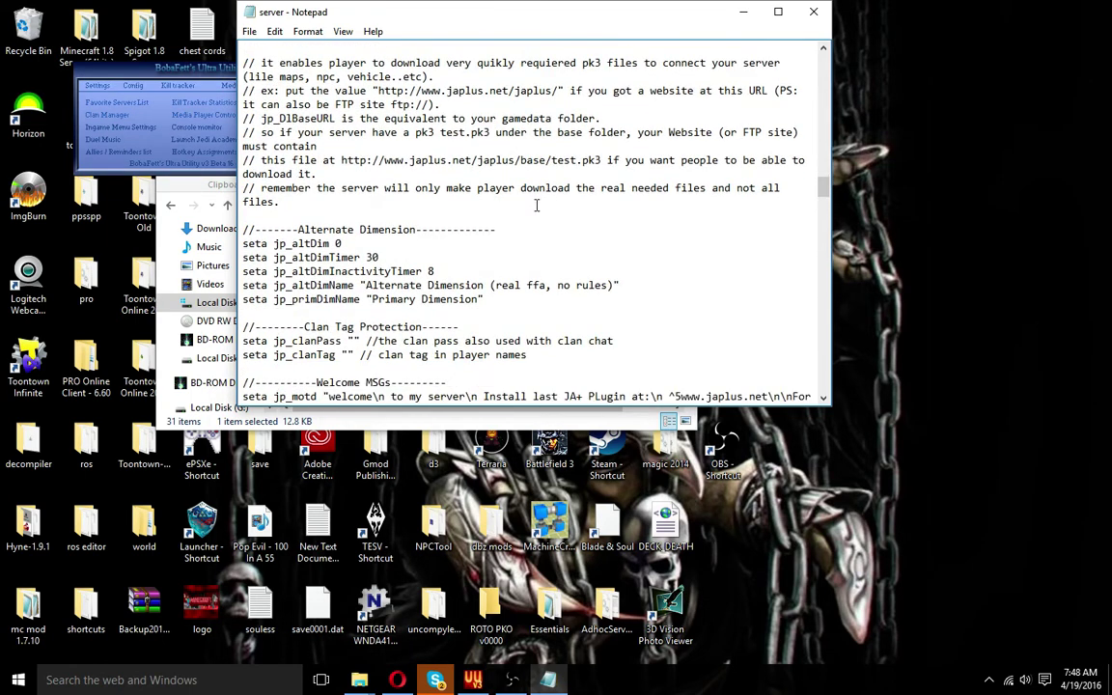
{"action": "scroll", "coordinate": [484, 184], "scroll_direction": "down", "scroll_amount": 1}
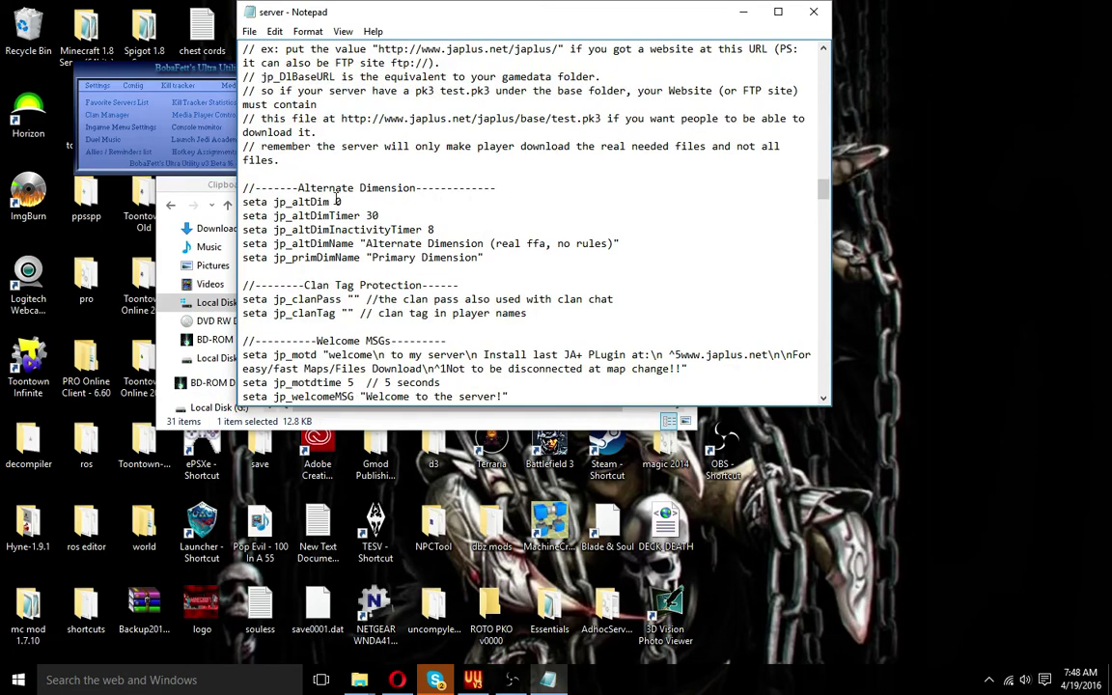
{"action": "left_click_drag", "start_coordinate": [334, 202], "coordinate": [349, 205]}
{"action": "scroll", "coordinate": [449, 213], "scroll_direction": "down", "scroll_amount": 1}
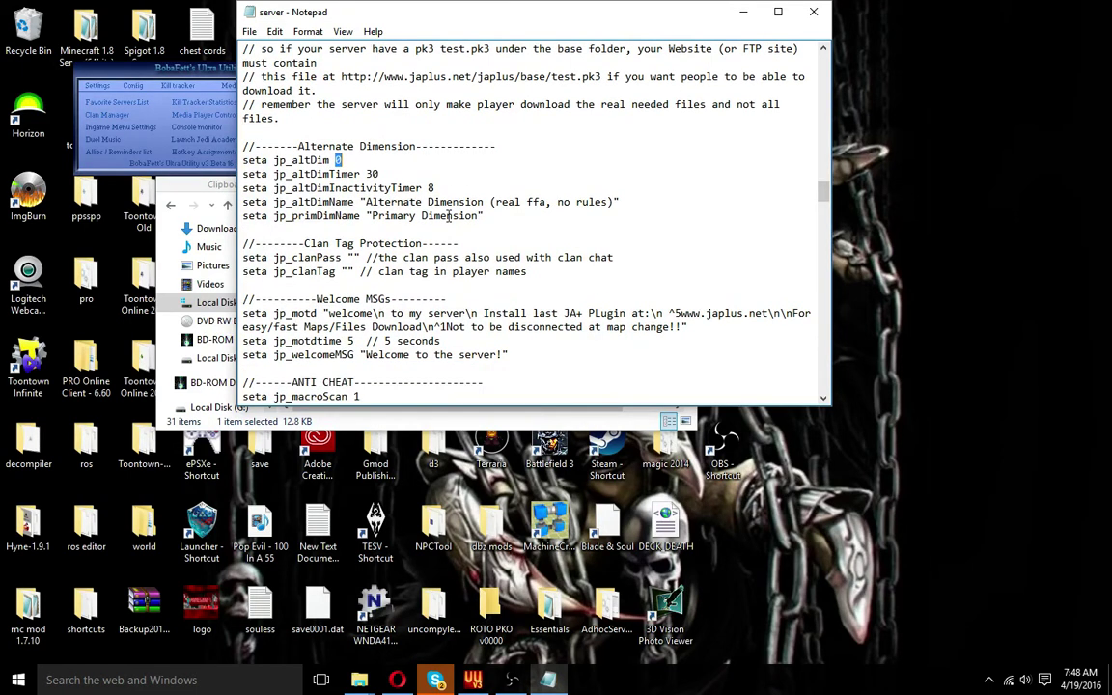
{"action": "scroll", "coordinate": [449, 215], "scroll_direction": "down", "scroll_amount": 1}
{"action": "left_click_drag", "start_coordinate": [260, 216], "coordinate": [614, 215]}
{"action": "left_click_drag", "start_coordinate": [321, 224], "coordinate": [242, 216]}
{"action": "left_click", "coordinate": [349, 230]}
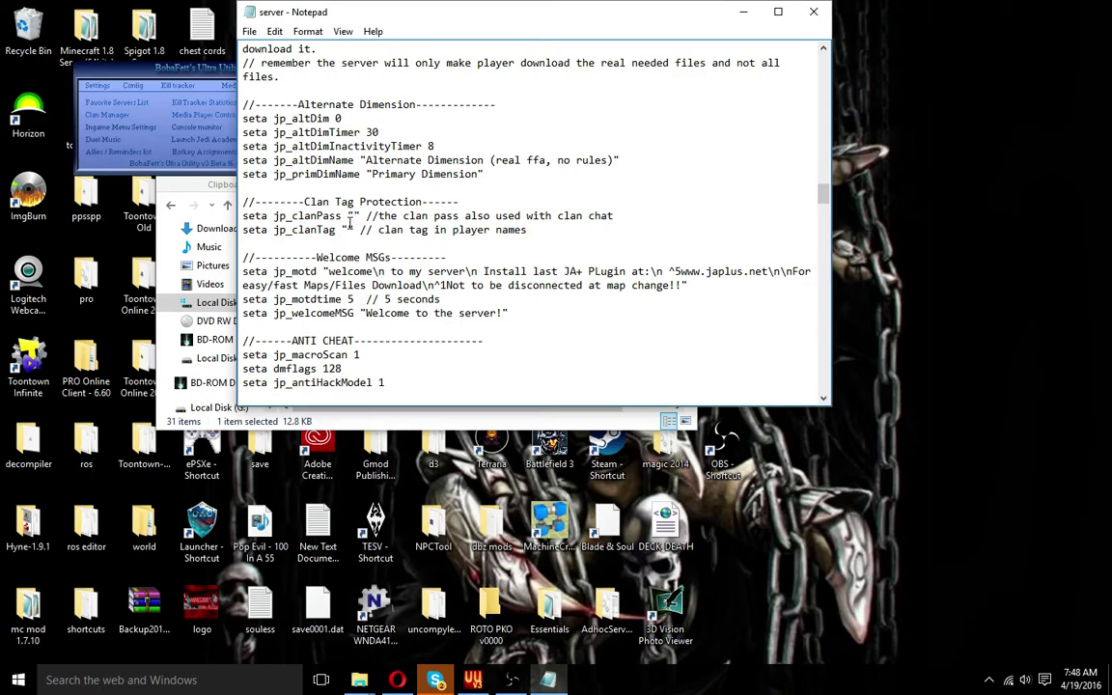
{"action": "left_click", "coordinate": [353, 217]}
{"action": "scroll", "coordinate": [396, 278], "scroll_direction": "down", "scroll_amount": 1}
{"action": "scroll", "coordinate": [395, 277], "scroll_direction": "down", "scroll_amount": 3}
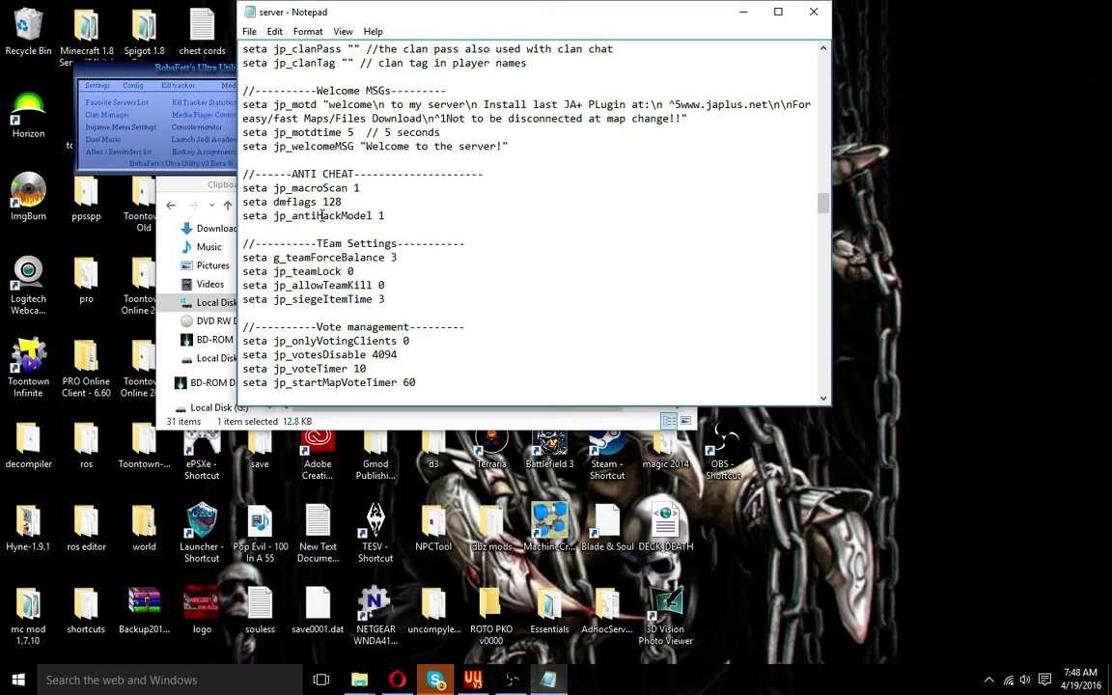
{"action": "scroll", "coordinate": [322, 216], "scroll_direction": "down", "scroll_amount": 2}
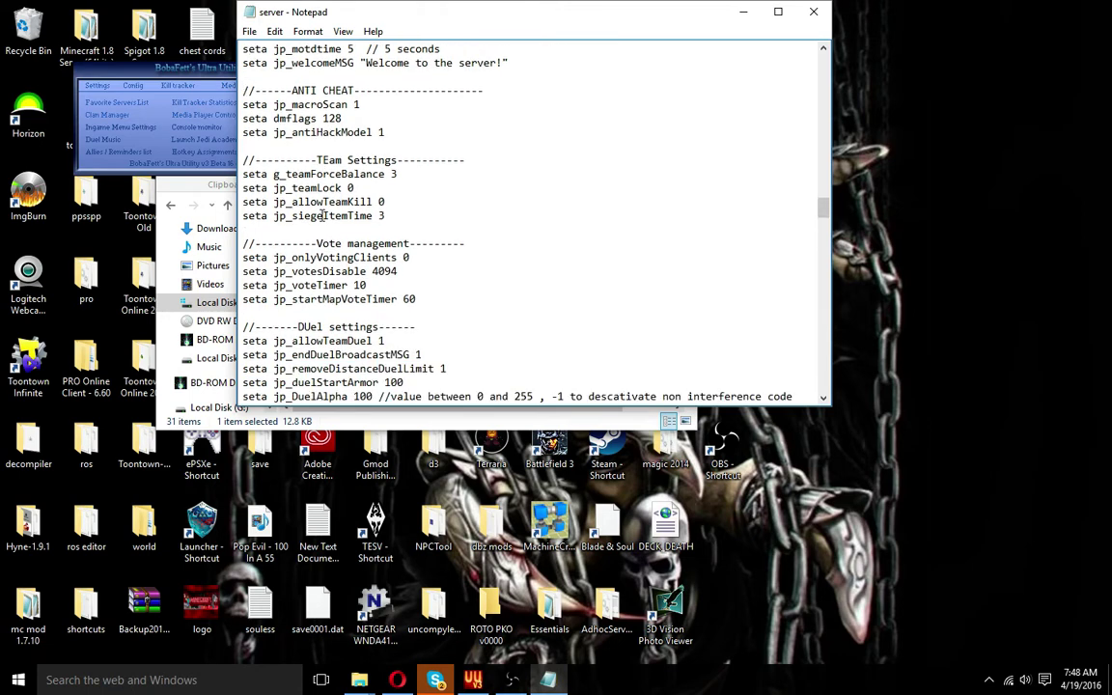
{"action": "scroll", "coordinate": [323, 216], "scroll_direction": "down", "scroll_amount": 1}
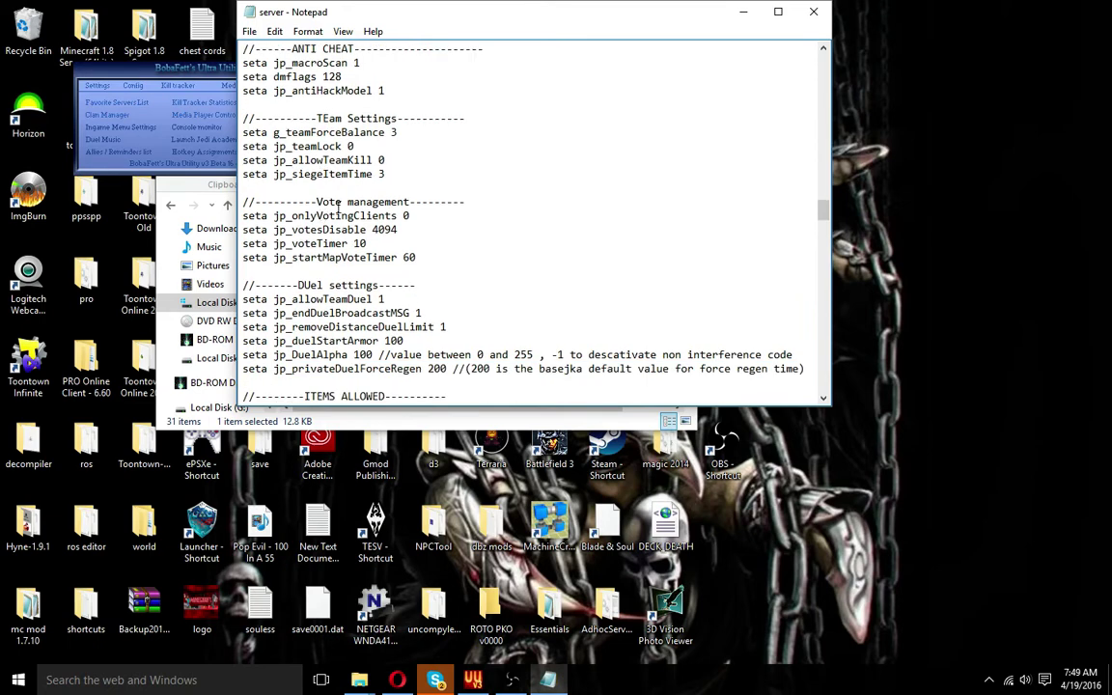
{"action": "scroll", "coordinate": [360, 173], "scroll_direction": "down", "scroll_amount": 1}
{"action": "scroll", "coordinate": [360, 174], "scroll_direction": "down", "scroll_amount": 9}
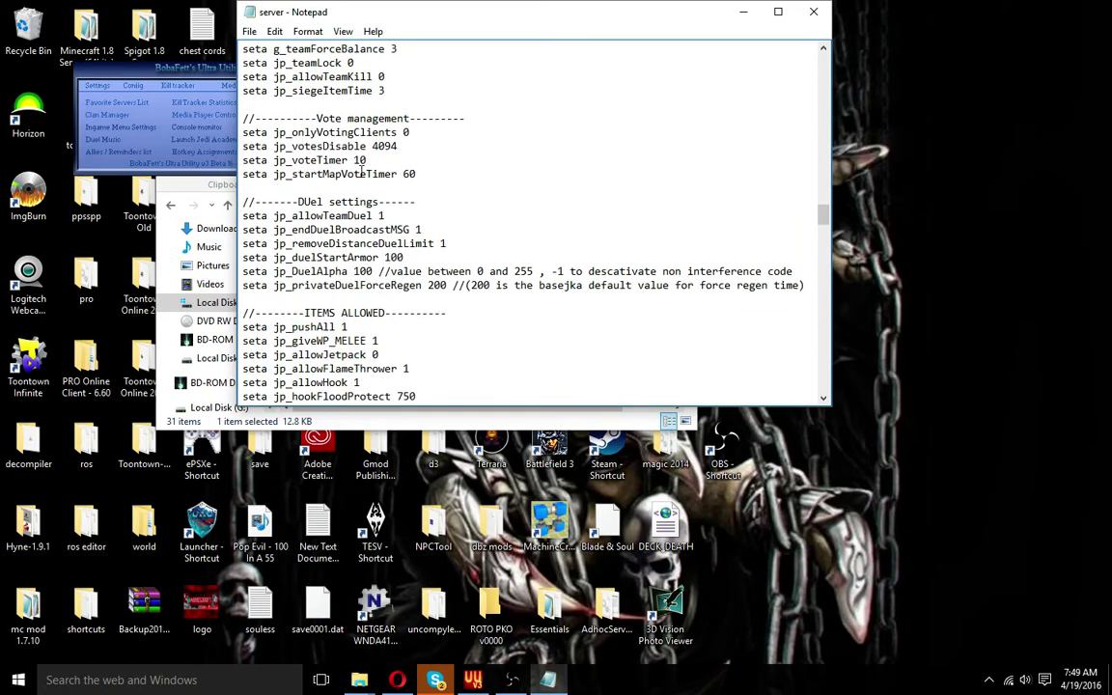
{"action": "scroll", "coordinate": [361, 174], "scroll_direction": "down", "scroll_amount": 1}
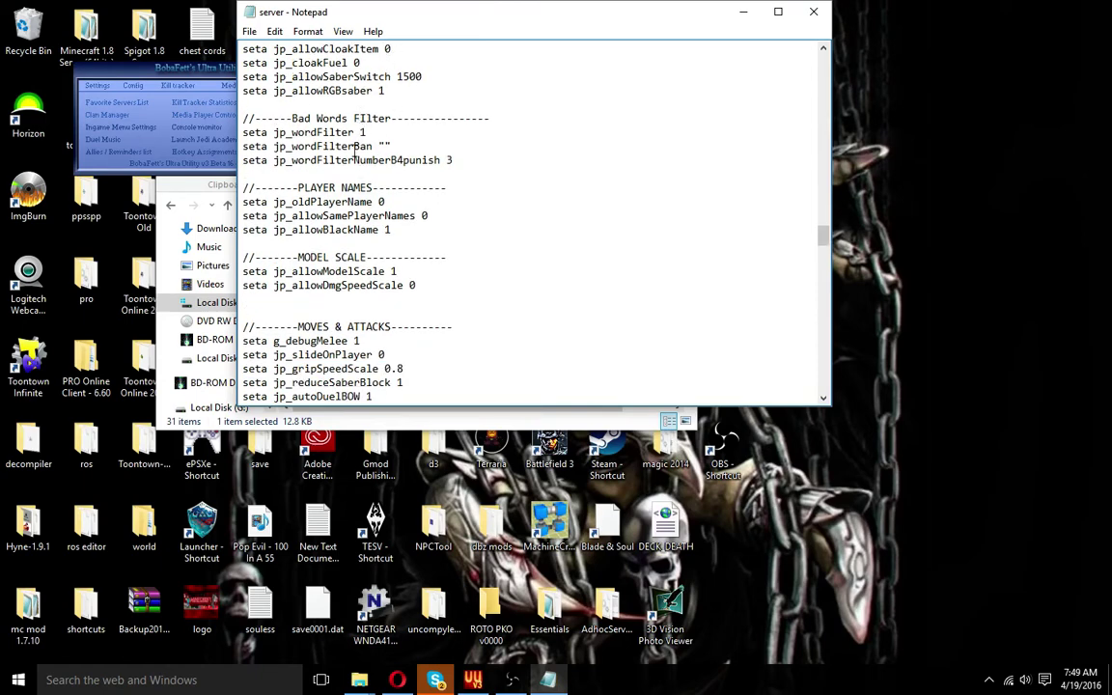
{"action": "scroll", "coordinate": [353, 154], "scroll_direction": "down", "scroll_amount": 1}
{"action": "scroll", "coordinate": [353, 154], "scroll_direction": "down", "scroll_amount": 2}
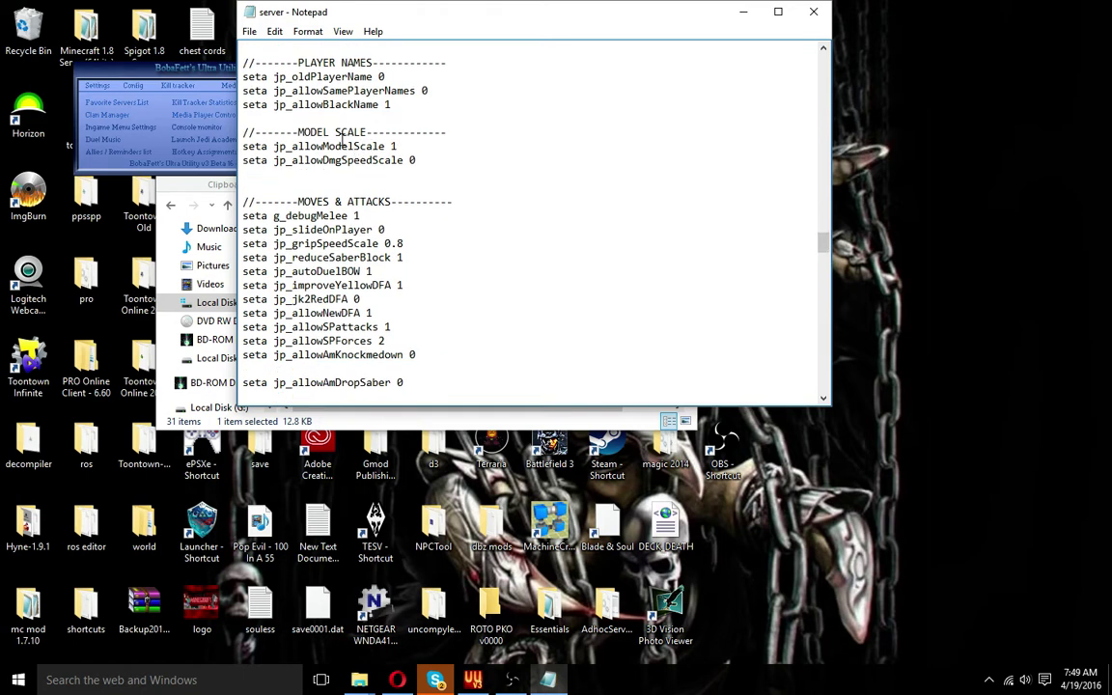